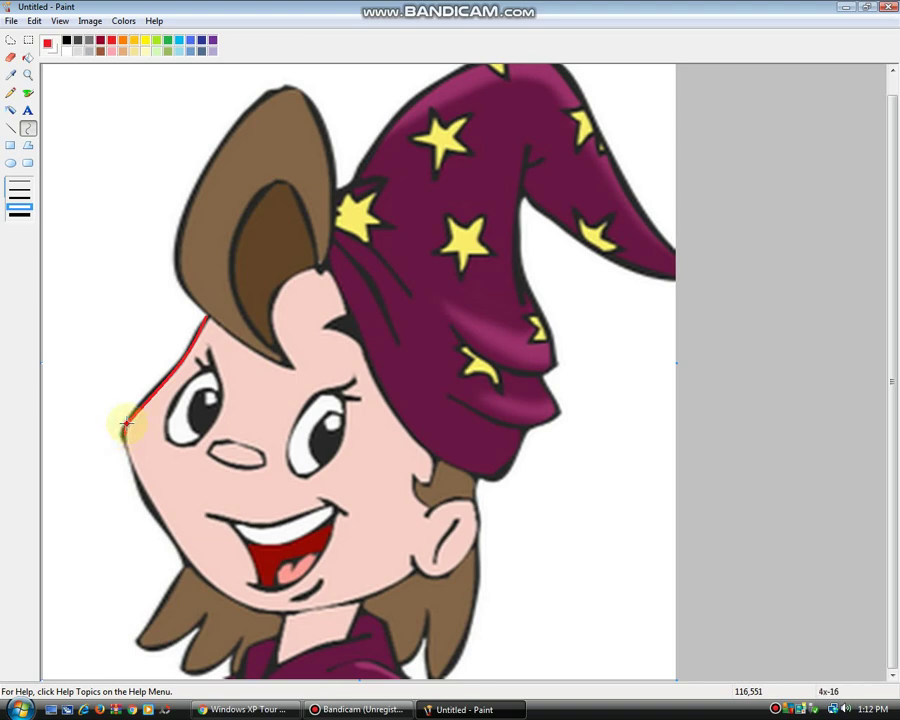
Step: Trace the face's outline in red from the cheek point down around the chin and jaw to the ear with curves
mouse_move(123, 432)
mouse_down()
mouse_move(341, 614)
mouse_move(340, 603)
mouse_up()
drag(182, 540, 152, 543)
drag(184, 594, 211, 645)
mouse_move(341, 600)
mouse_down()
mouse_move(458, 585)
mouse_move(398, 568)
mouse_move(346, 603)
mouse_up()
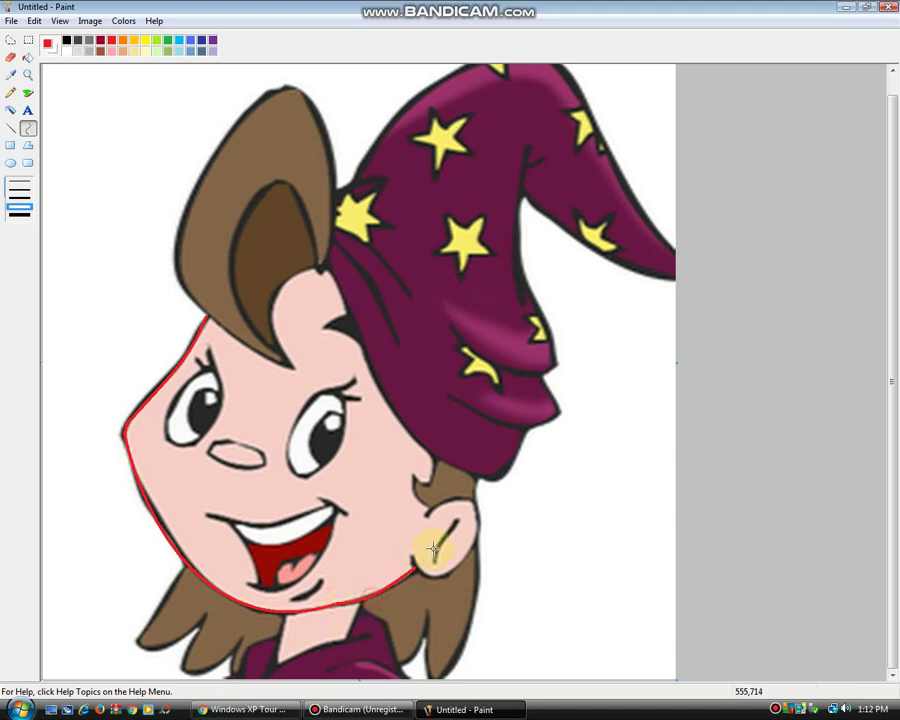
Step: Trace the ear's outline and inner fold, plus the hair lock above it, with red curves
mouse_move(415, 556)
mouse_down()
mouse_move(451, 577)
mouse_move(409, 568)
mouse_move(448, 569)
mouse_move(473, 510)
mouse_move(469, 548)
mouse_move(427, 516)
mouse_up()
drag(454, 506, 424, 516)
drag(450, 506, 458, 496)
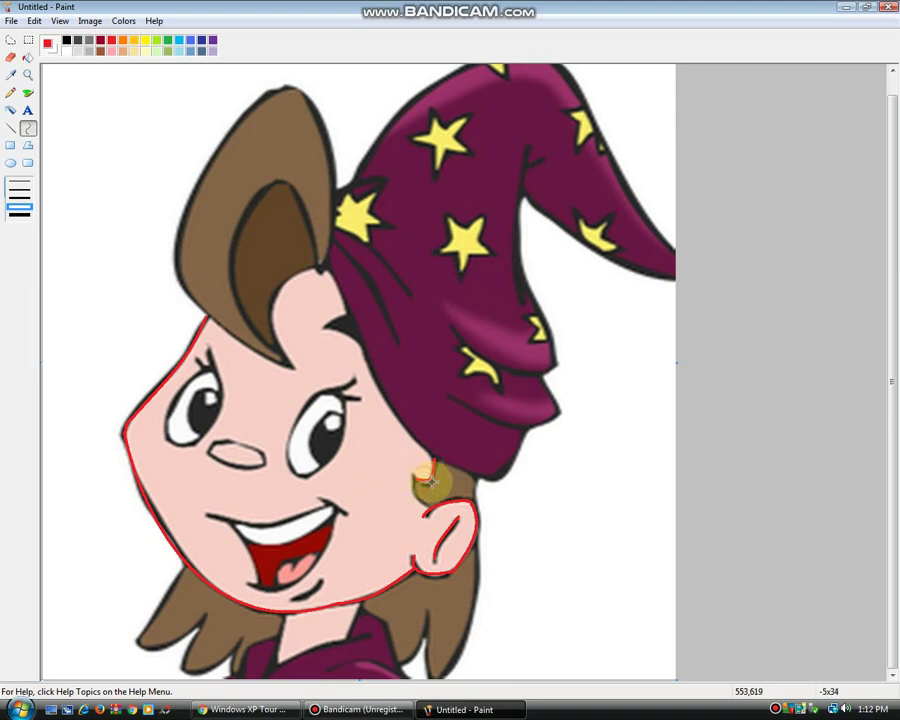
drag(412, 496, 413, 496)
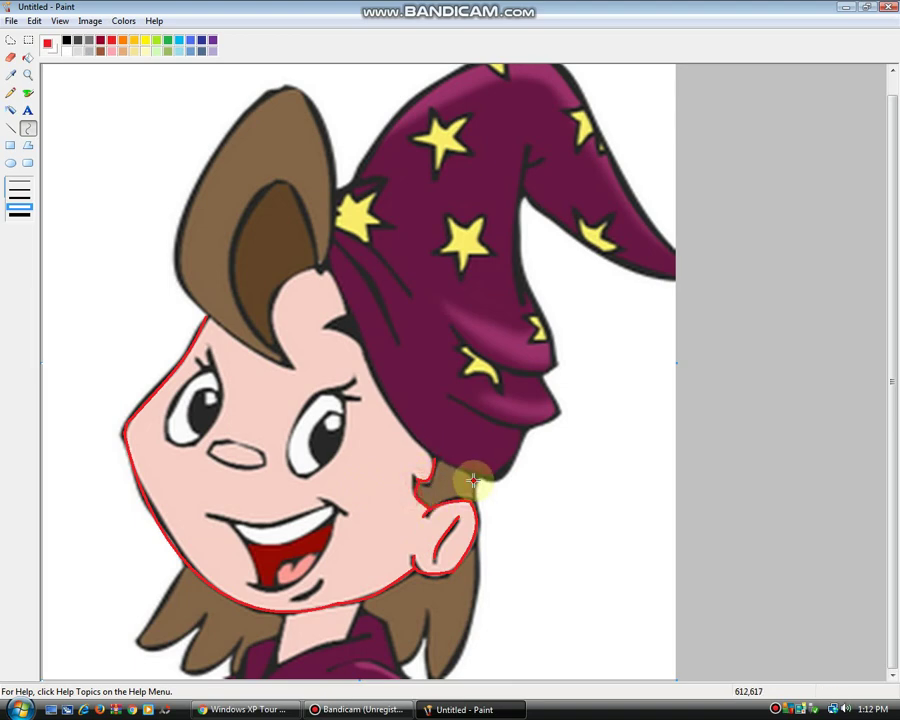
Step: Trace the hat's lower edge along the face, from behind the ear up to the hair tuft, with a red curve
mouse_move(474, 479)
mouse_down()
mouse_move(475, 501)
mouse_move(361, 352)
mouse_move(329, 271)
mouse_up()
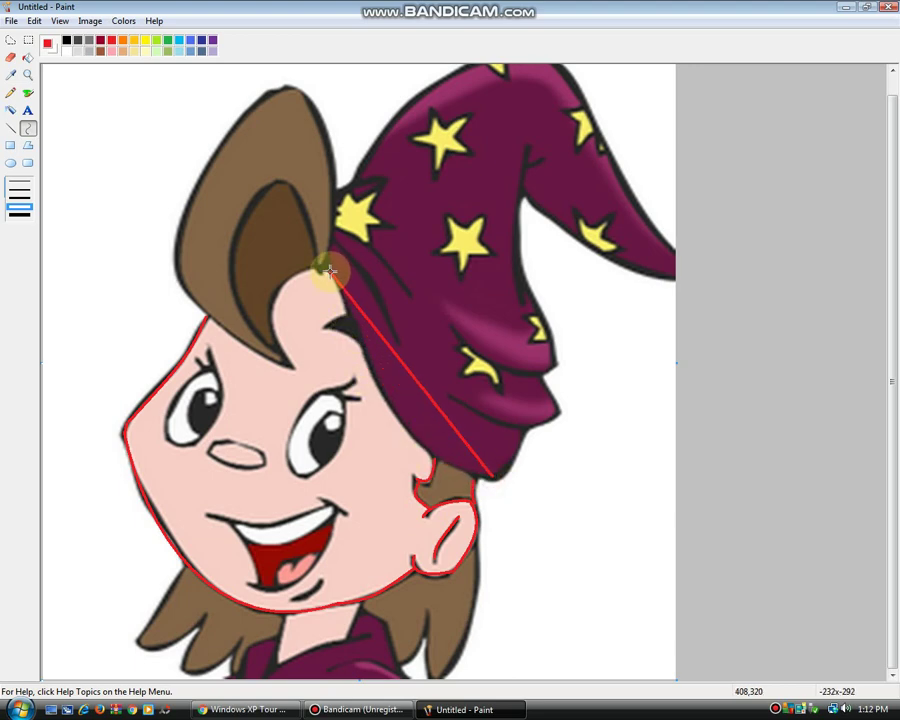
mouse_move(414, 434)
mouse_down()
mouse_move(436, 496)
mouse_move(458, 485)
mouse_move(381, 434)
mouse_up()
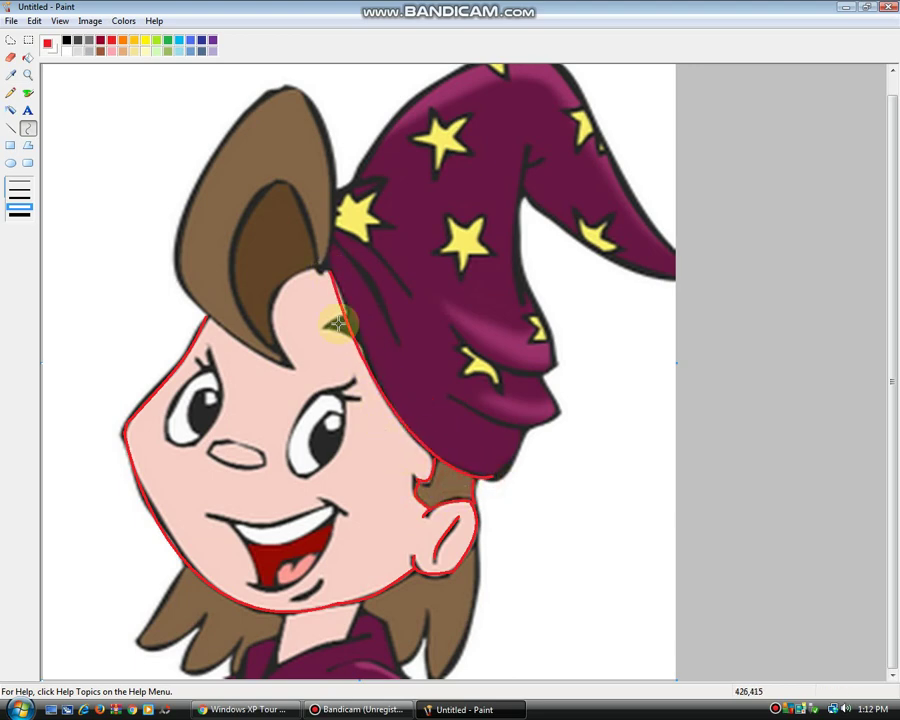
Step: Trace the outer and inner contours of the large hair tuft above the forehead with red curves
mouse_move(327, 272)
mouse_down()
mouse_move(321, 133)
mouse_move(293, 93)
mouse_up()
drag(329, 250, 336, 236)
drag(357, 130, 352, 144)
drag(291, 94, 286, 366)
drag(262, 180, 200, 14)
mouse_move(215, 120)
mouse_down()
mouse_move(144, 281)
mouse_move(134, 280)
mouse_up()
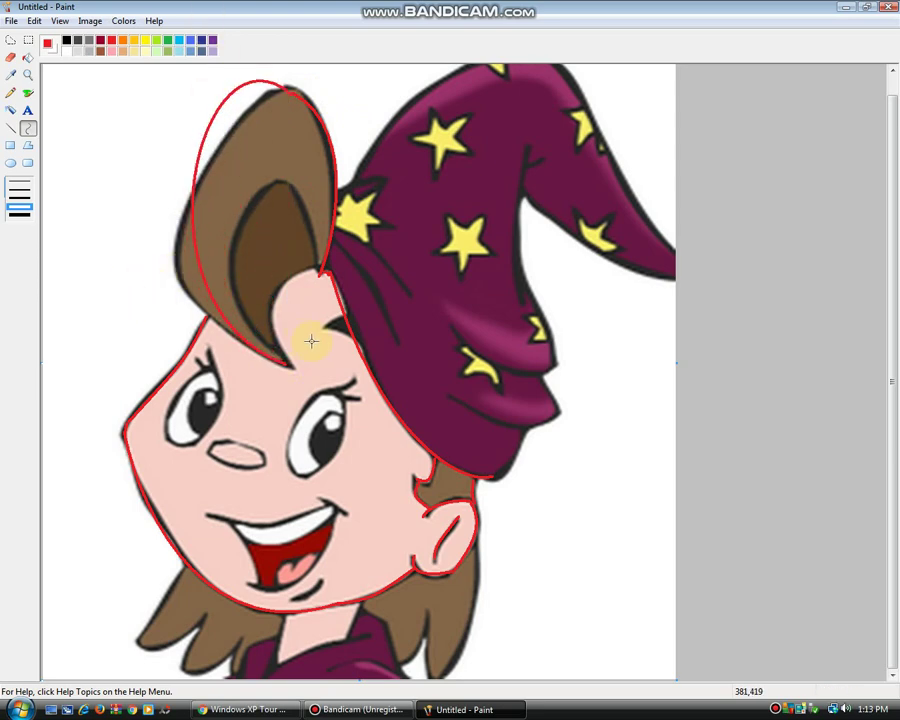
mouse_move(285, 322)
mouse_down()
mouse_move(307, 261)
mouse_move(301, 285)
mouse_move(273, 301)
mouse_move(287, 343)
mouse_move(287, 237)
mouse_move(315, 259)
mouse_move(201, 269)
mouse_move(252, 113)
mouse_up()
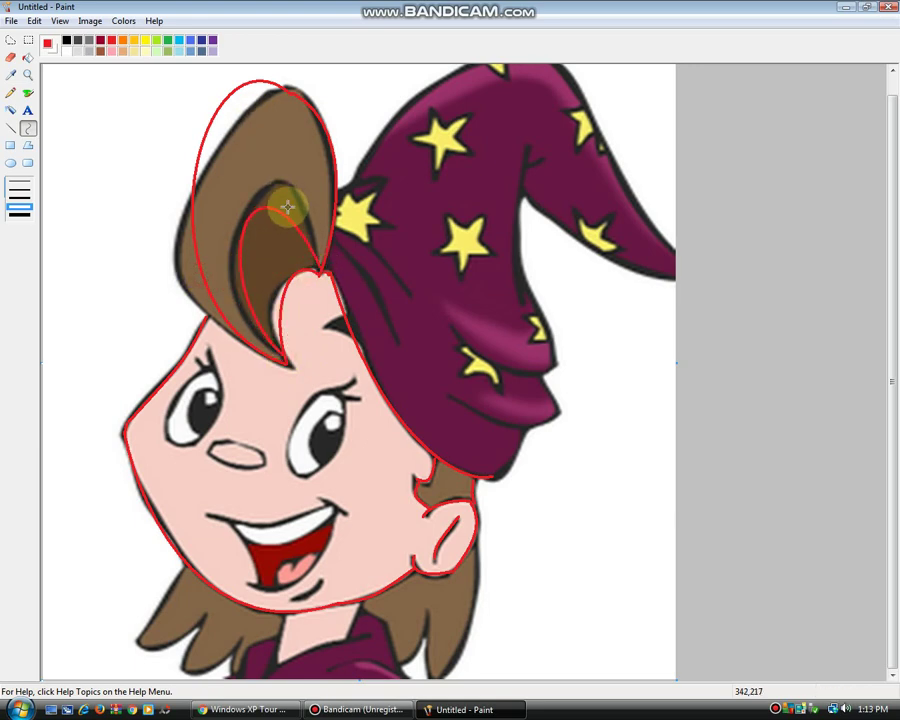
Step: Trace the hat's outer outline in red from the brim up around the drooping end and over the crown to the hair tuft
mouse_move(491, 478)
mouse_down()
mouse_move(523, 437)
mouse_move(542, 376)
mouse_move(512, 192)
mouse_move(526, 195)
mouse_move(512, 241)
mouse_move(522, 200)
mouse_move(680, 285)
mouse_up()
drag(642, 264, 614, 275)
drag(895, 268, 873, 157)
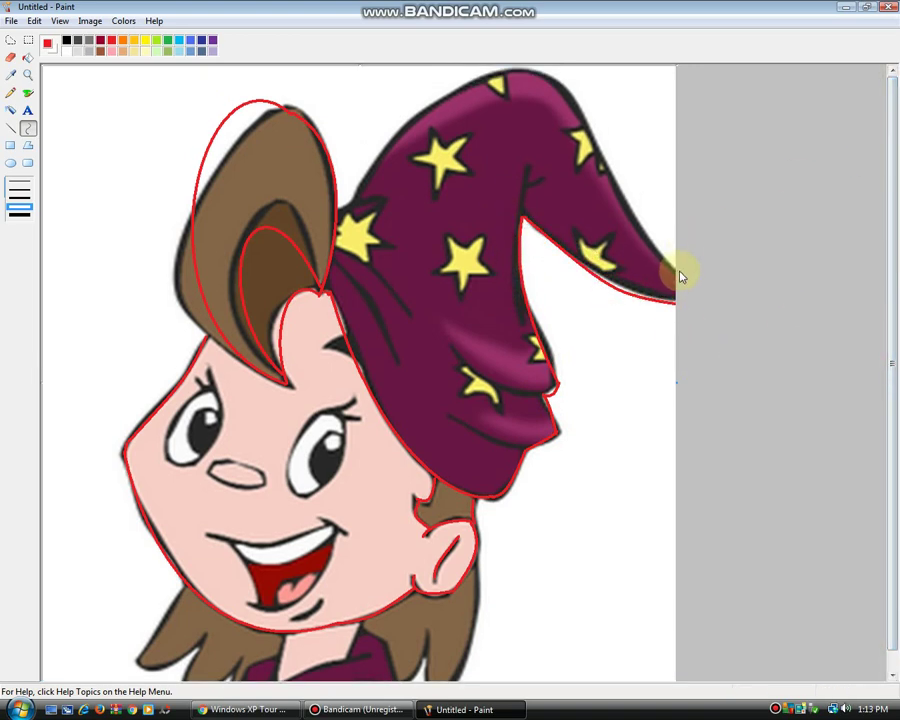
drag(660, 255, 555, 80)
drag(587, 121, 604, 182)
click(603, 181)
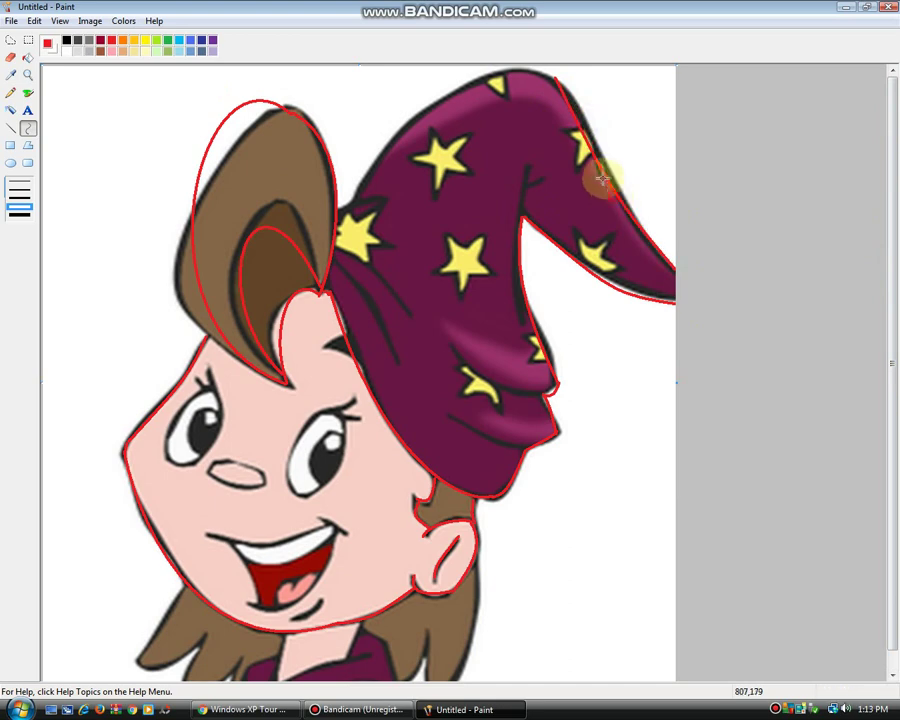
drag(555, 78, 356, 200)
drag(444, 84, 449, 66)
Step: Trace the two long fold lines on the hat beside the hair tuft with red curves
mouse_move(442, 86)
mouse_down()
mouse_move(423, 94)
mouse_move(358, 202)
mouse_move(346, 252)
mouse_move(428, 366)
mouse_move(396, 359)
mouse_up()
drag(373, 318, 377, 313)
click(28, 74)
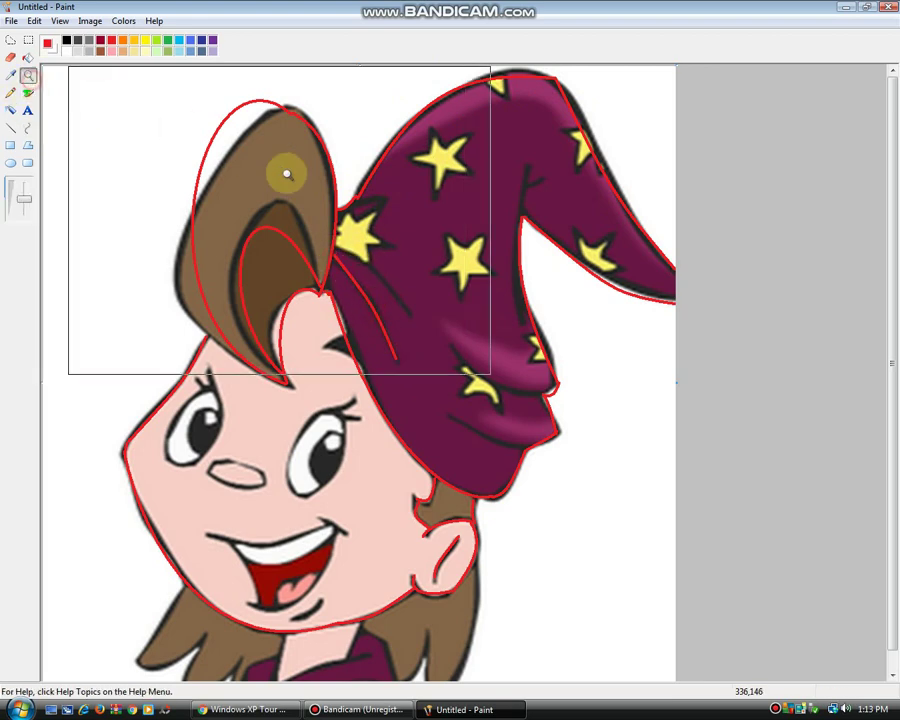
click(286, 172)
click(530, 405)
click(536, 409)
right_click(562, 452)
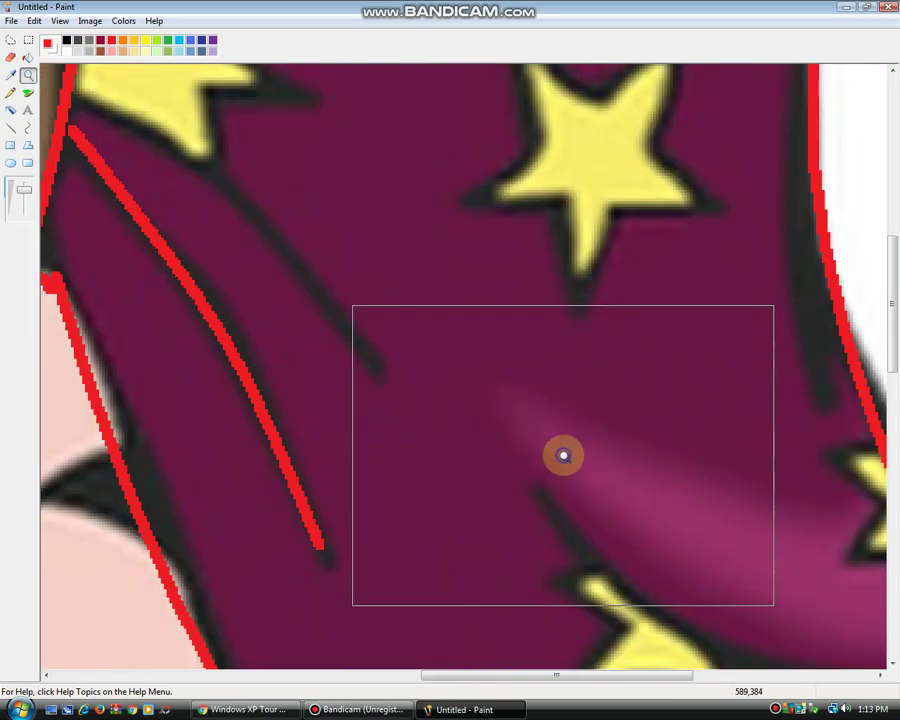
right_click(560, 454)
click(447, 317)
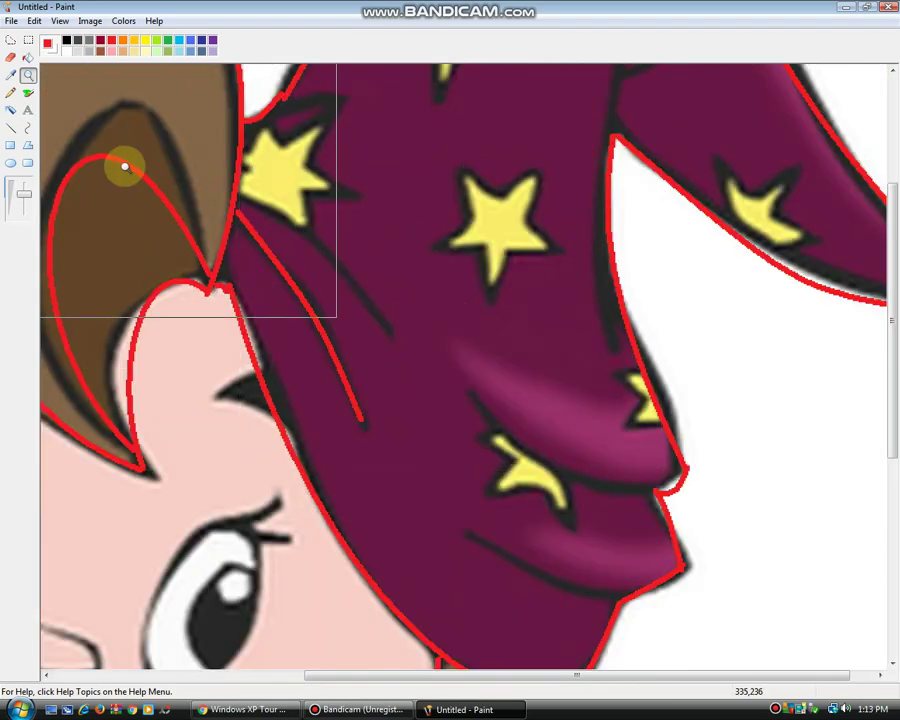
click(28, 128)
drag(307, 226, 390, 331)
Step: Outline the star beside the hair tuft and the star in the middle of the hat with the red Brush
click(28, 93)
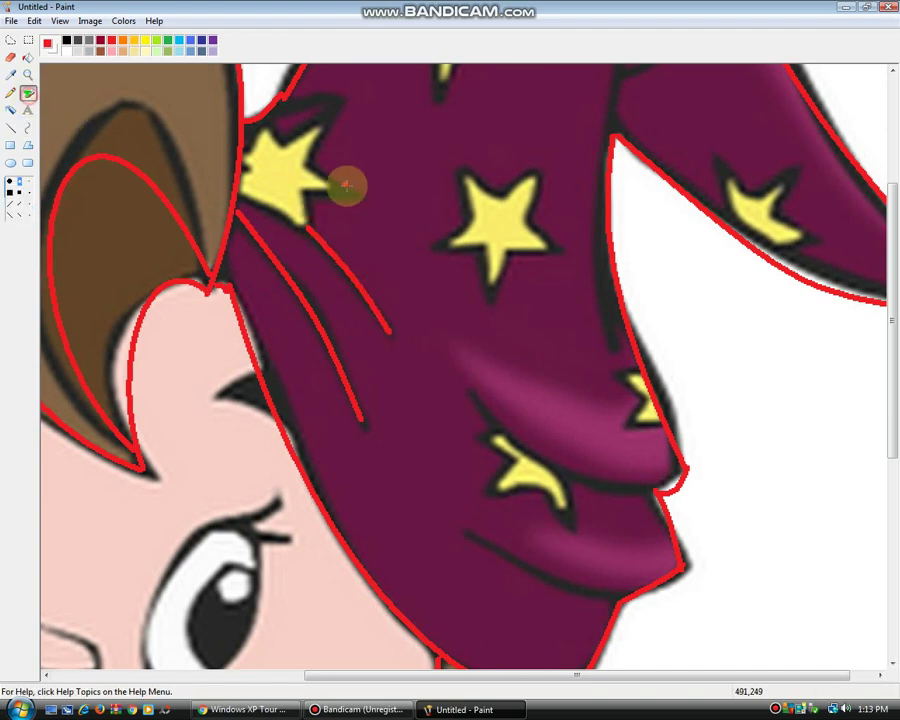
mouse_move(270, 215)
mouse_down()
mouse_move(303, 230)
mouse_move(310, 200)
mouse_move(370, 195)
mouse_up()
mouse_move(322, 162)
mouse_down()
mouse_move(340, 97)
mouse_move(288, 96)
mouse_move(330, 117)
mouse_move(296, 127)
mouse_up()
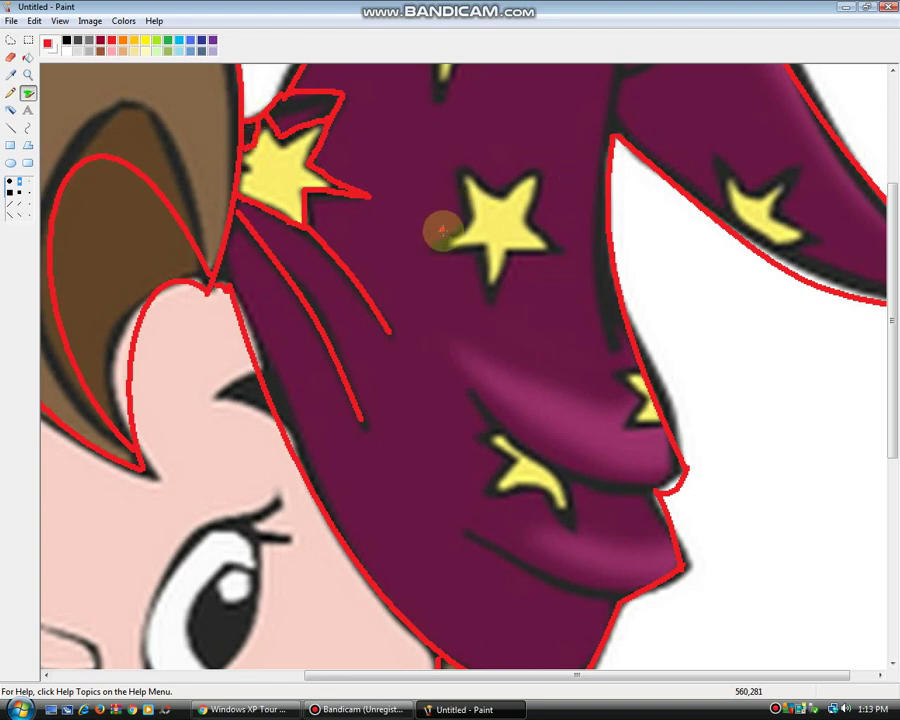
mouse_move(440, 232)
mouse_down()
mouse_move(463, 175)
mouse_move(505, 185)
mouse_move(533, 160)
mouse_move(559, 245)
mouse_move(518, 259)
mouse_move(497, 288)
mouse_move(480, 244)
mouse_move(450, 245)
mouse_up()
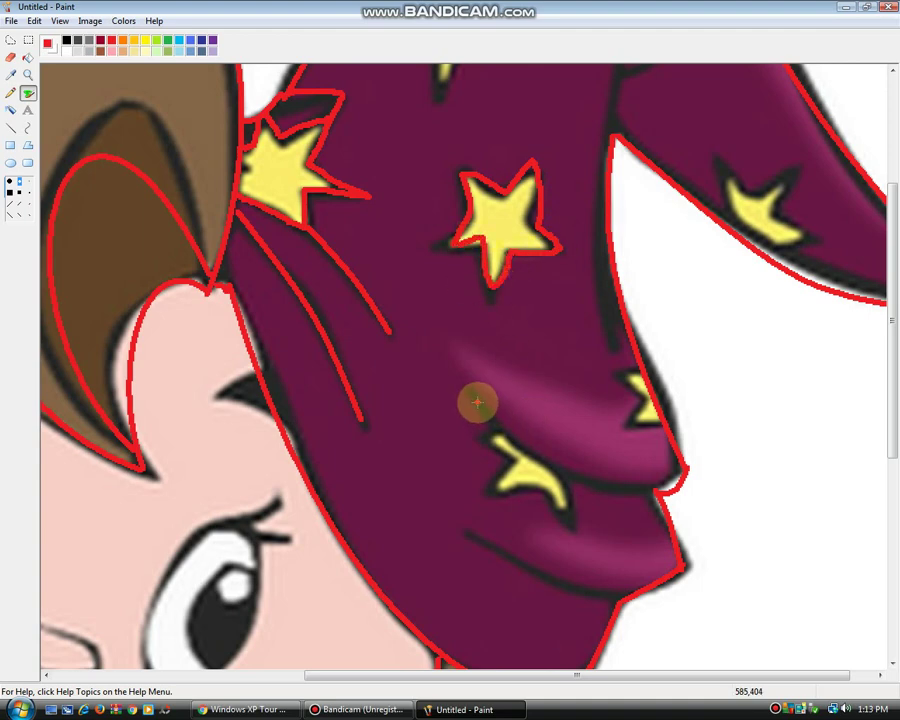
Step: Trace the two crease lines across the hat's lower folds with the red brush
mouse_move(476, 404)
mouse_down()
mouse_move(602, 448)
mouse_move(659, 493)
mouse_move(578, 471)
mouse_move(519, 438)
mouse_move(488, 402)
mouse_up()
key(ctrl+z)
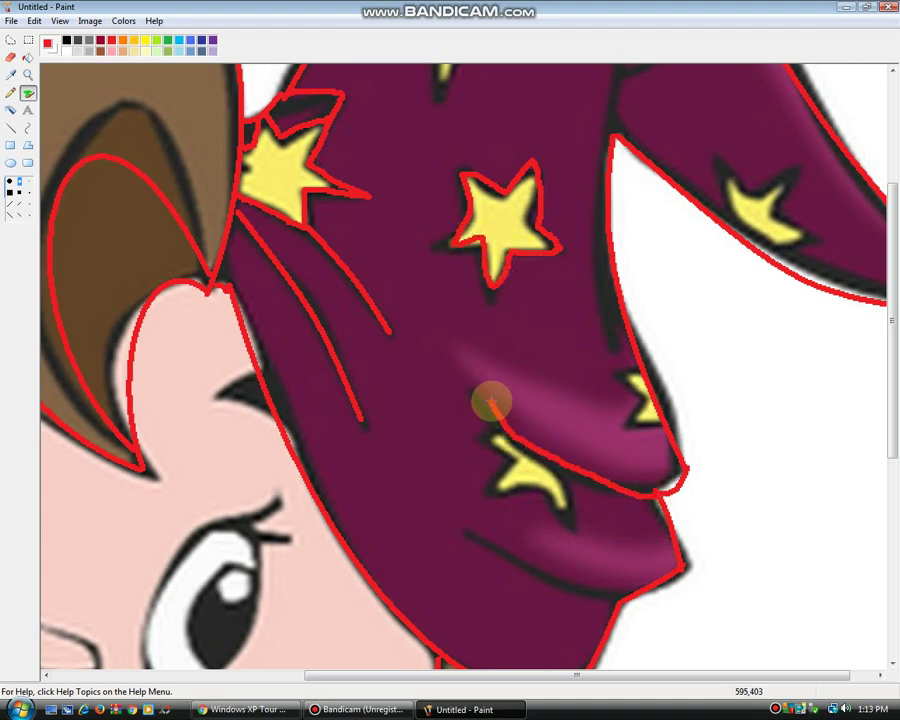
drag(472, 534, 620, 597)
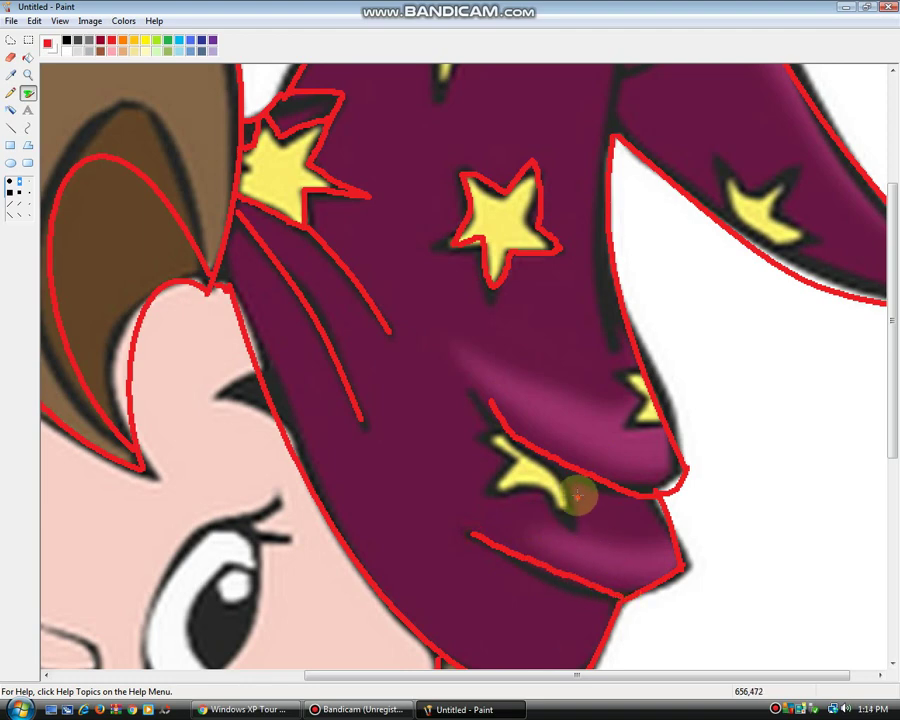
Step: Outline the star between the hat's lower folds and the partial star at the hat's edge above them in red
mouse_move(570, 471)
mouse_down()
mouse_move(584, 543)
mouse_move(537, 499)
mouse_move(497, 500)
mouse_move(509, 468)
mouse_move(492, 458)
mouse_move(506, 422)
mouse_up()
drag(628, 370, 650, 420)
drag(893, 321, 892, 222)
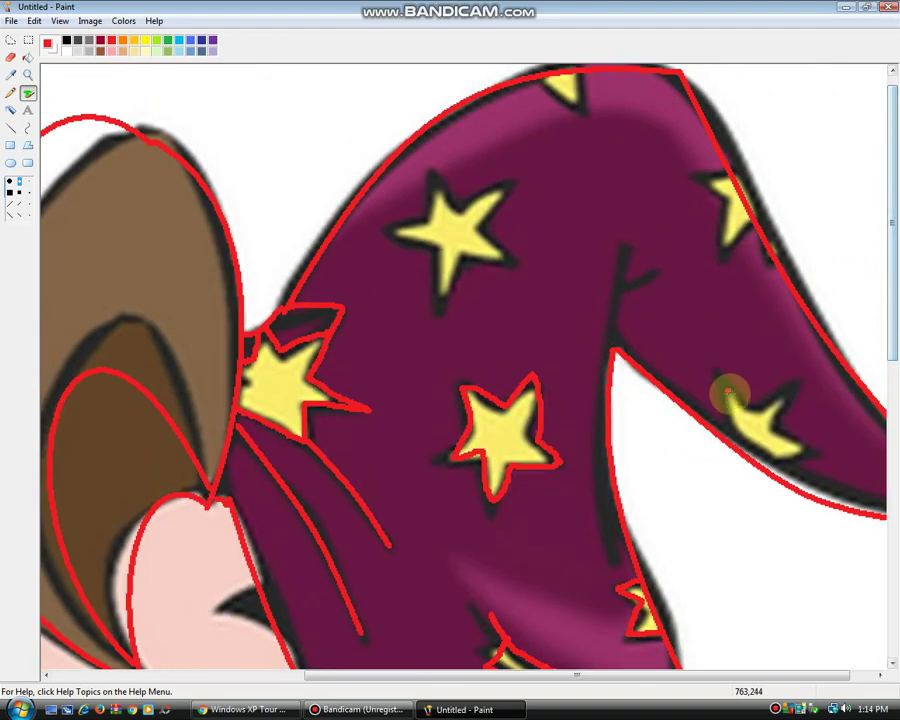
mouse_move(729, 431)
mouse_down()
mouse_move(756, 374)
mouse_move(766, 374)
mouse_move(770, 416)
mouse_move(798, 357)
mouse_move(800, 441)
mouse_move(820, 413)
mouse_move(818, 488)
mouse_up()
key(ctrl+z)
key(ctrl+z)
key(ctrl+z)
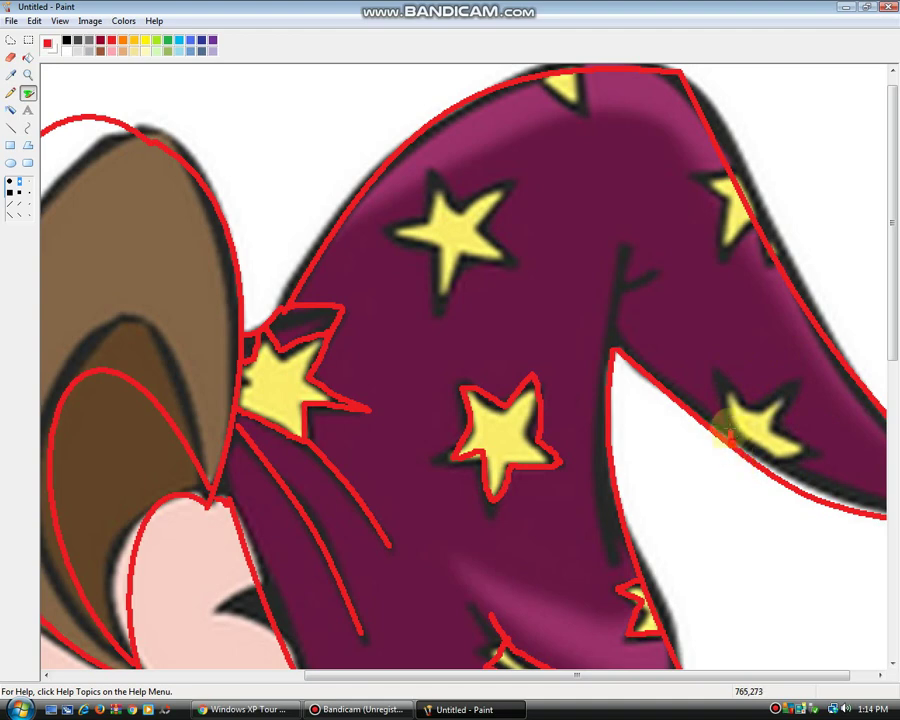
Step: Outline the star on the hat's drooping end and trace the forked crease at the bend with the red brush
mouse_move(730, 435)
mouse_down()
mouse_move(801, 375)
mouse_move(787, 433)
mouse_move(815, 440)
mouse_move(783, 488)
mouse_up()
click(813, 543)
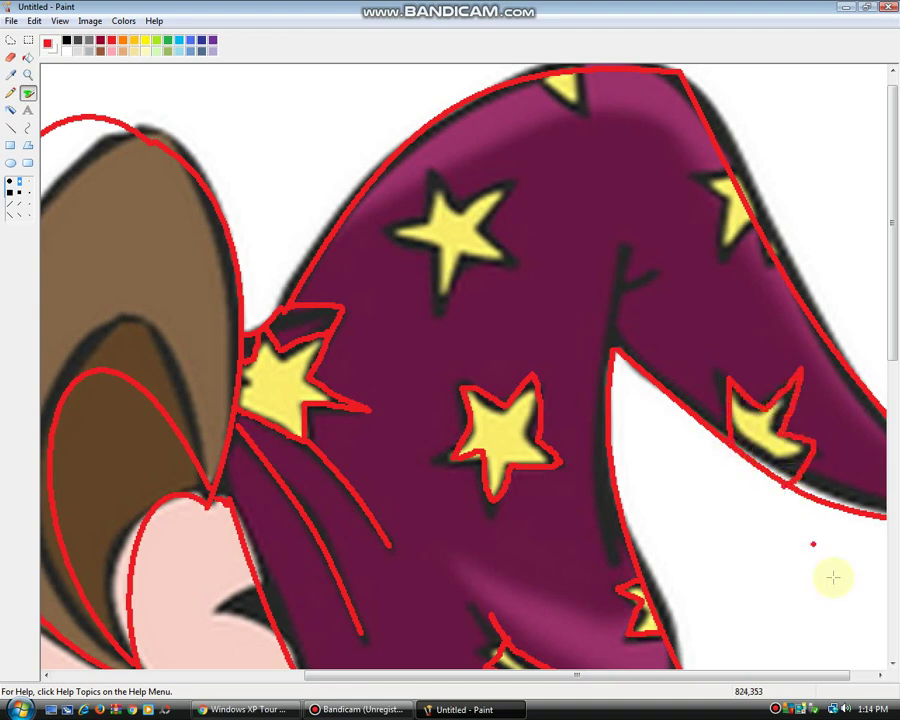
key(ctrl+z)
click(845, 709)
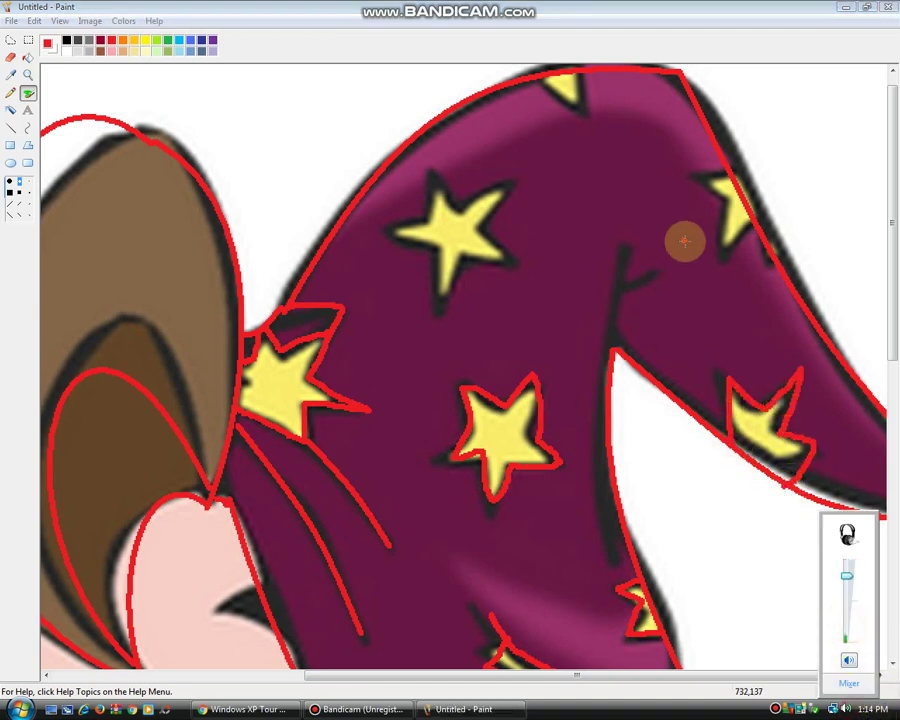
drag(622, 245, 613, 348)
drag(622, 296, 655, 275)
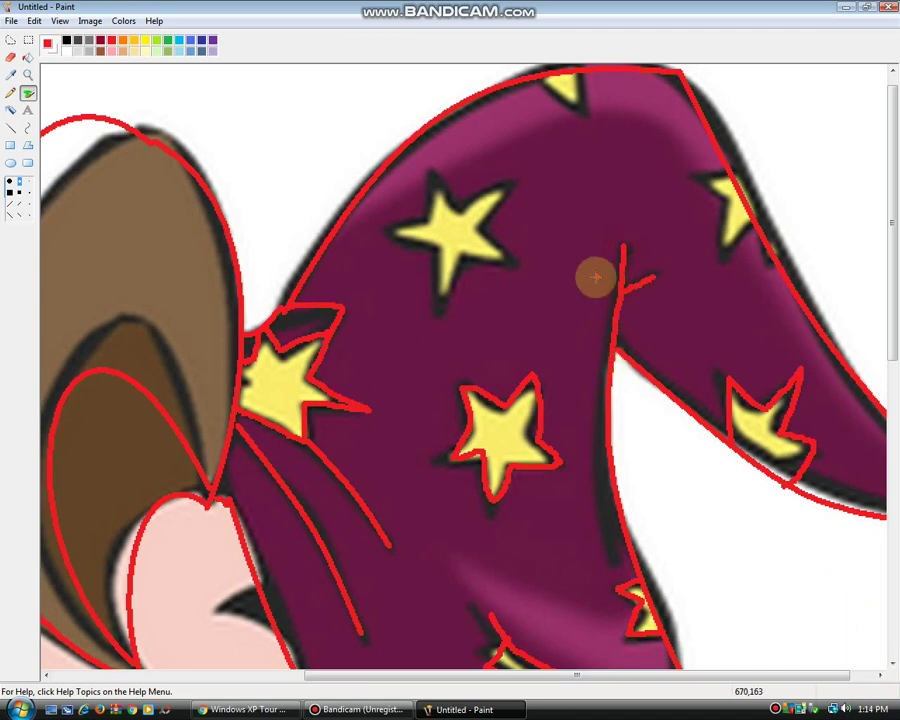
Step: Outline the large star on the upper part of the hat with a red unfilled Polygon
click(27, 145)
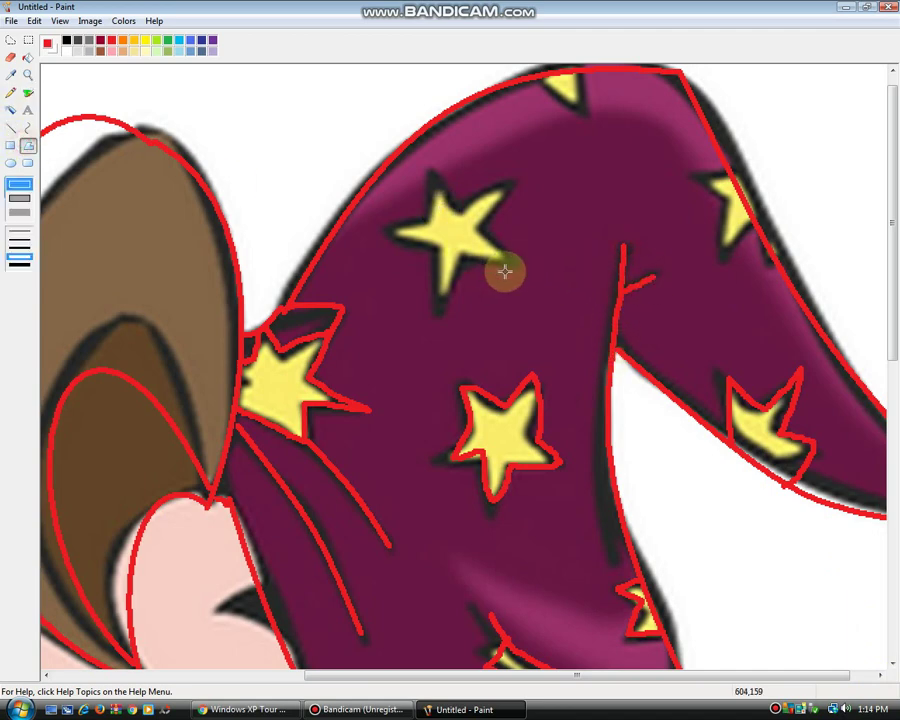
drag(513, 177, 439, 168)
drag(439, 168, 429, 212)
drag(429, 212, 390, 217)
mouse_move(390, 217)
mouse_down()
mouse_move(432, 255)
mouse_move(438, 303)
mouse_move(463, 261)
mouse_up()
drag(463, 261, 513, 258)
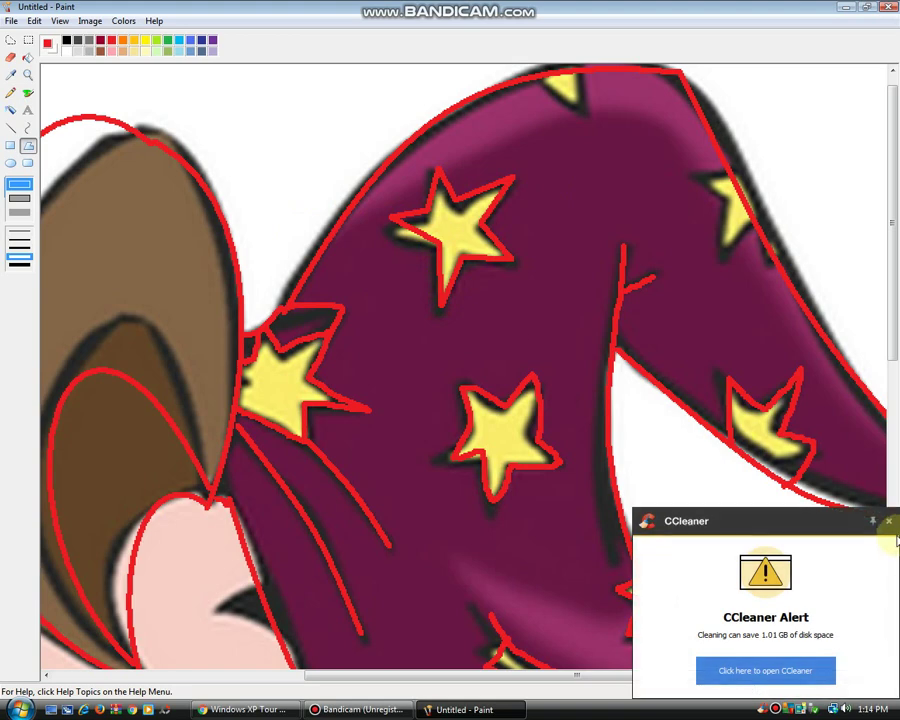
click(888, 519)
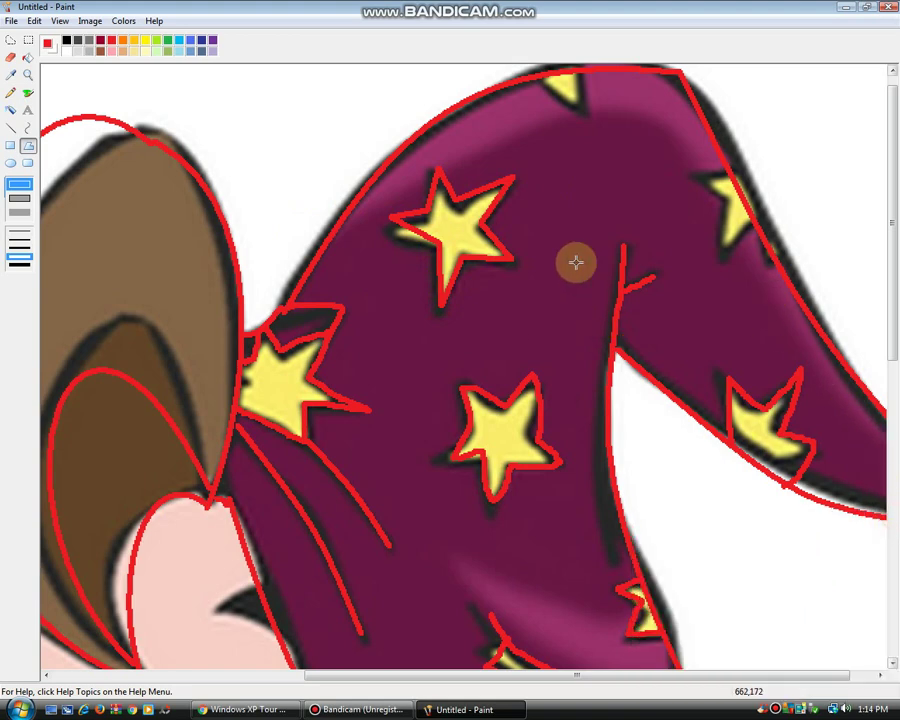
Step: Outline the two partial stars cut off by the hat's upper and outer edges with straight red lines
click(11, 132)
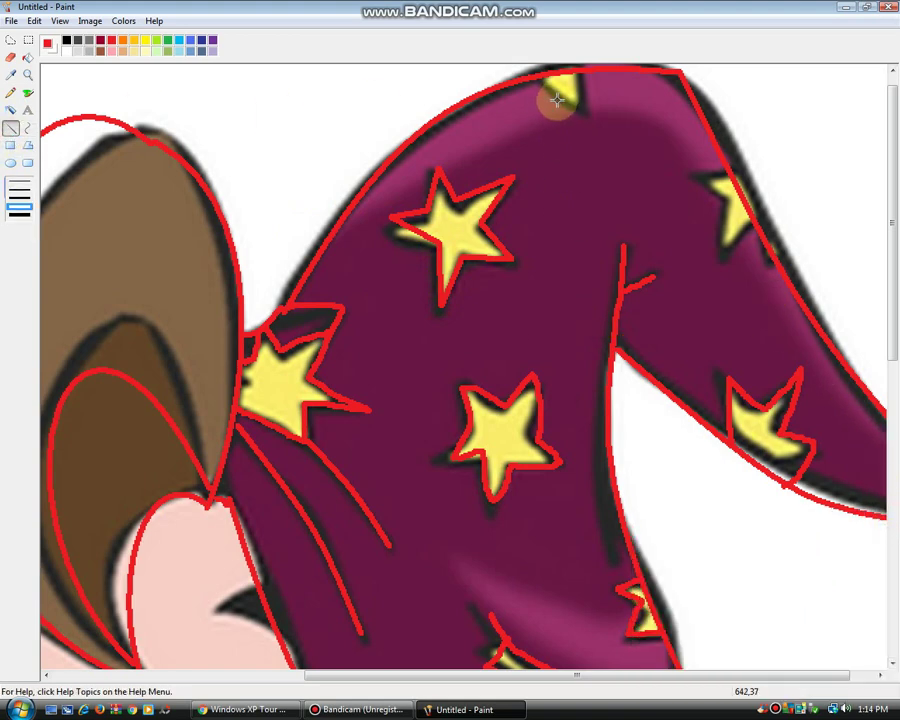
drag(531, 80, 575, 109)
drag(575, 109, 571, 70)
drag(728, 169, 692, 181)
drag(692, 181, 724, 198)
drag(724, 198, 723, 272)
drag(723, 272, 742, 218)
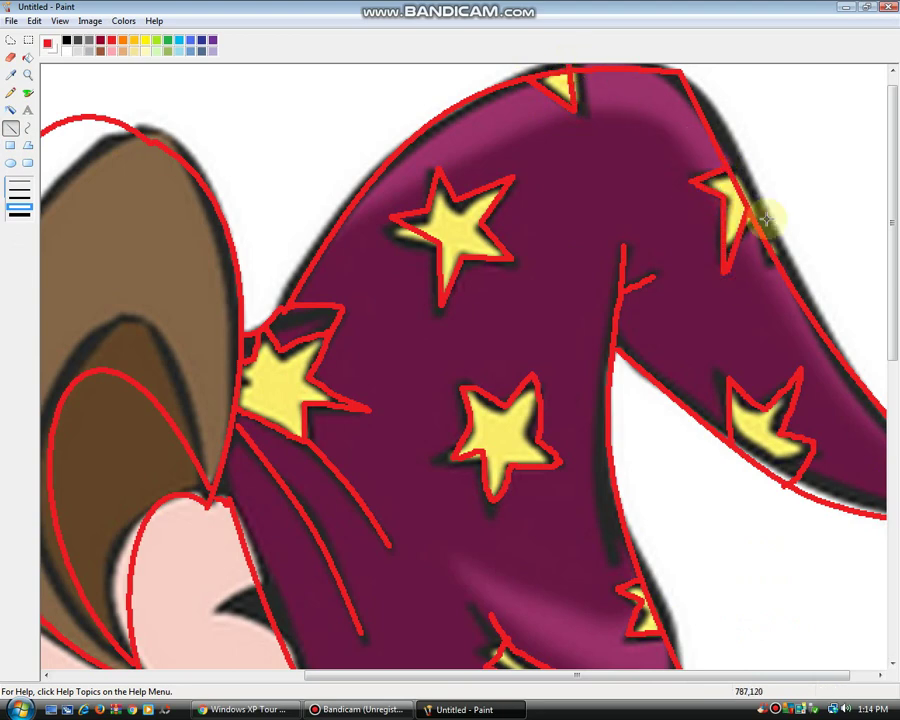
Step: Trace the open mouth's outline, including the upper lip and both mouth corners, with straight red lines
click(893, 260)
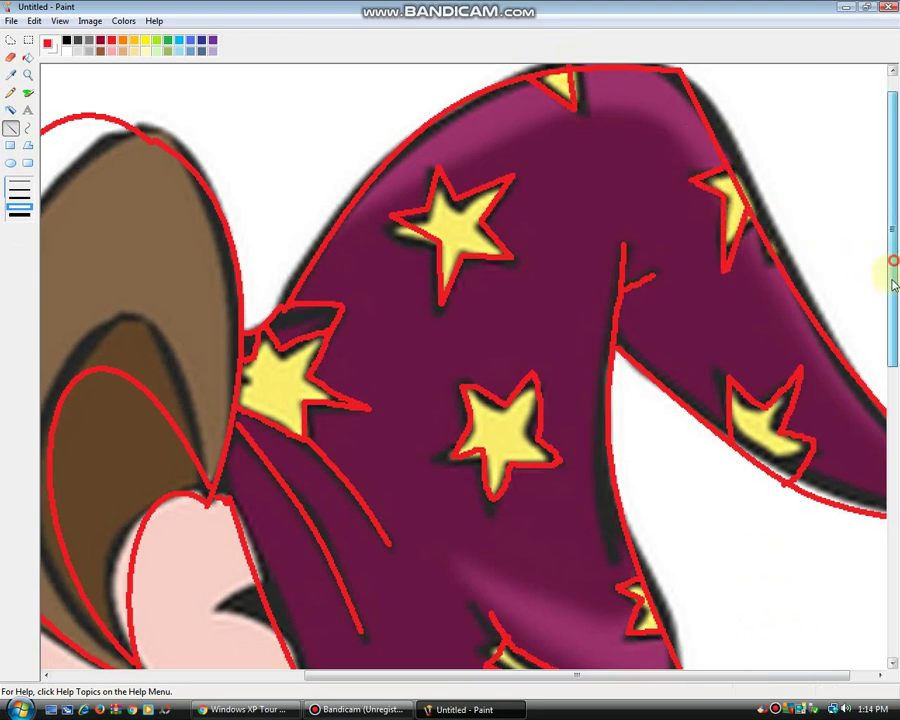
drag(893, 260, 769, 486)
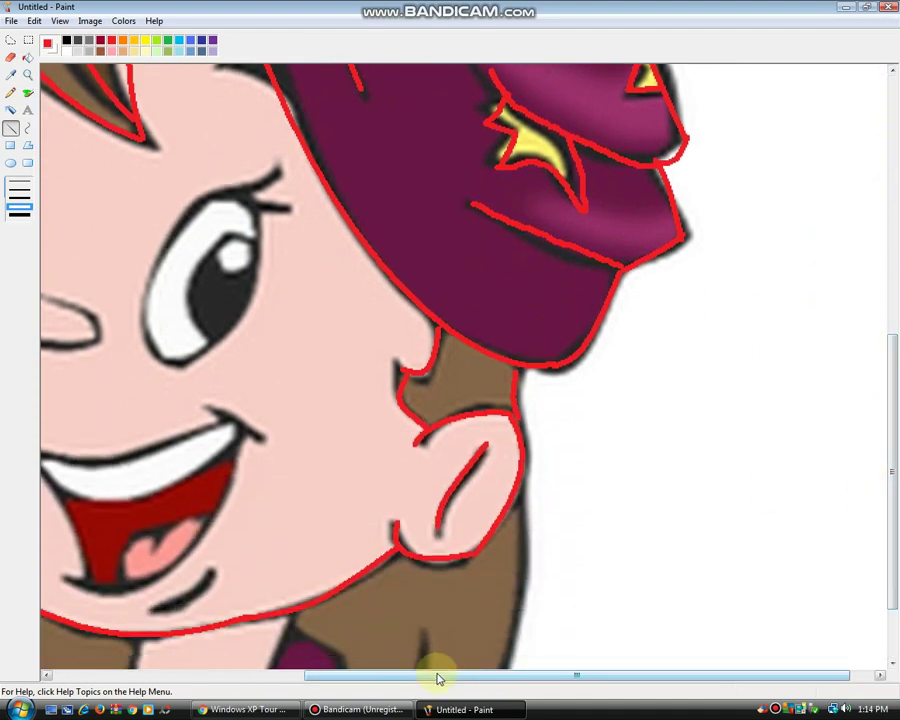
drag(437, 679, 287, 679)
drag(410, 430, 315, 453)
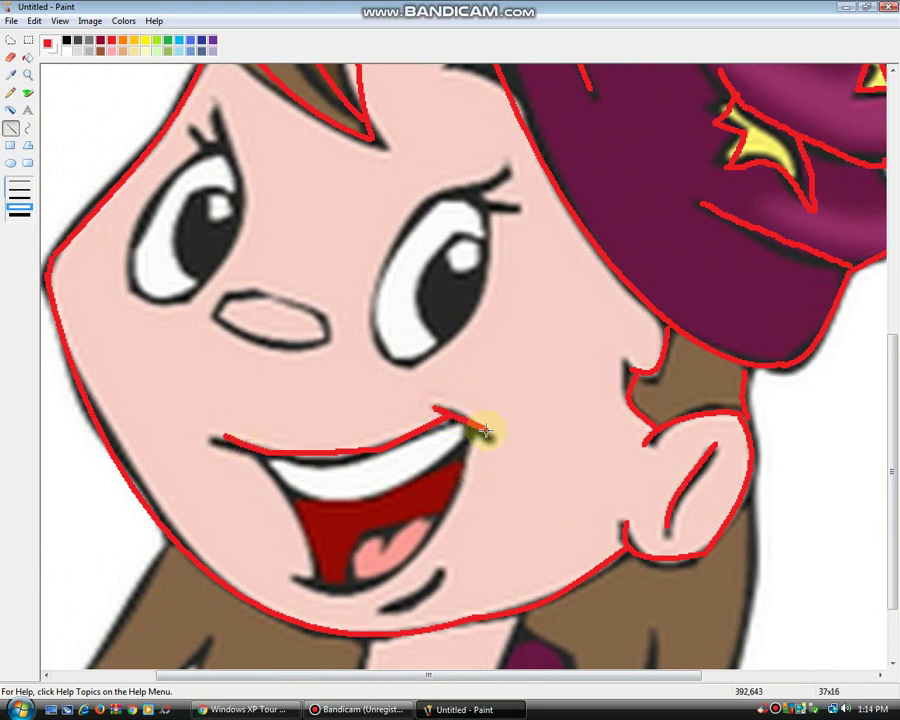
drag(463, 480, 443, 510)
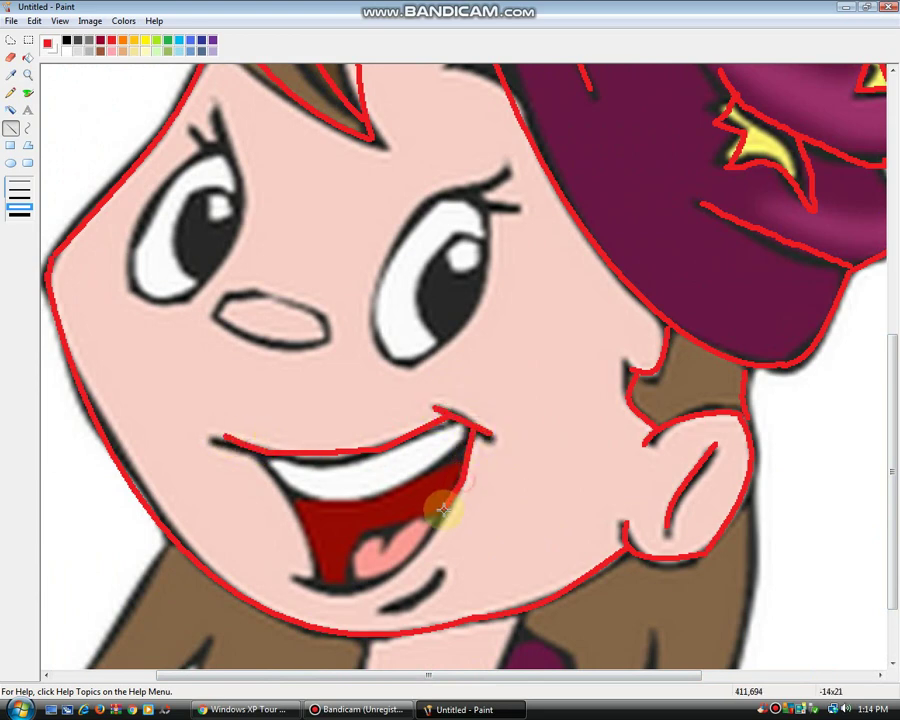
mouse_move(389, 569)
mouse_down()
mouse_move(348, 592)
mouse_move(300, 584)
mouse_move(312, 550)
mouse_up()
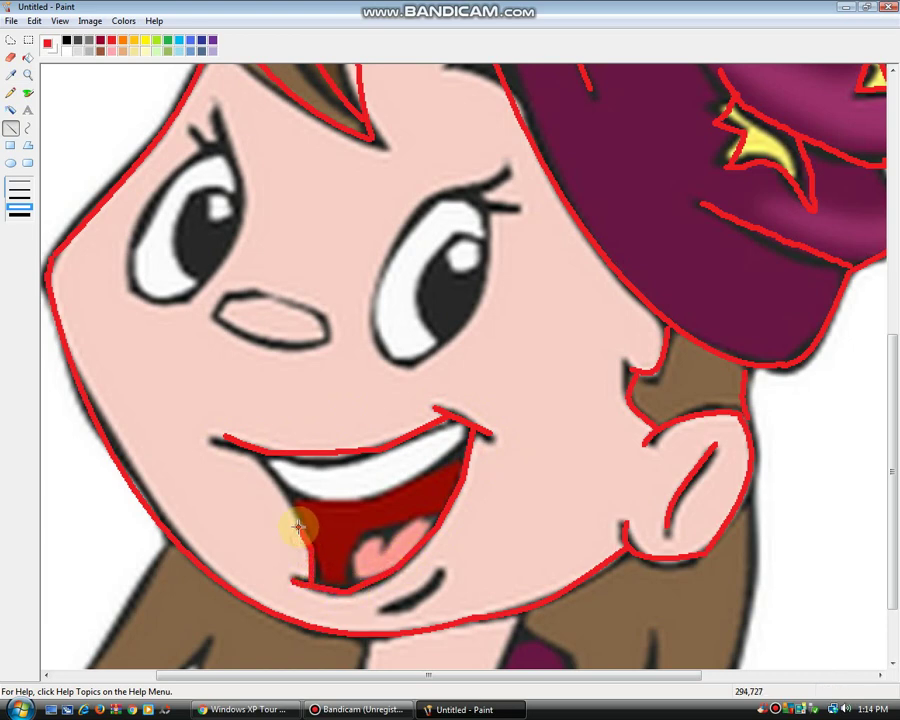
drag(290, 503, 278, 473)
drag(278, 473, 276, 471)
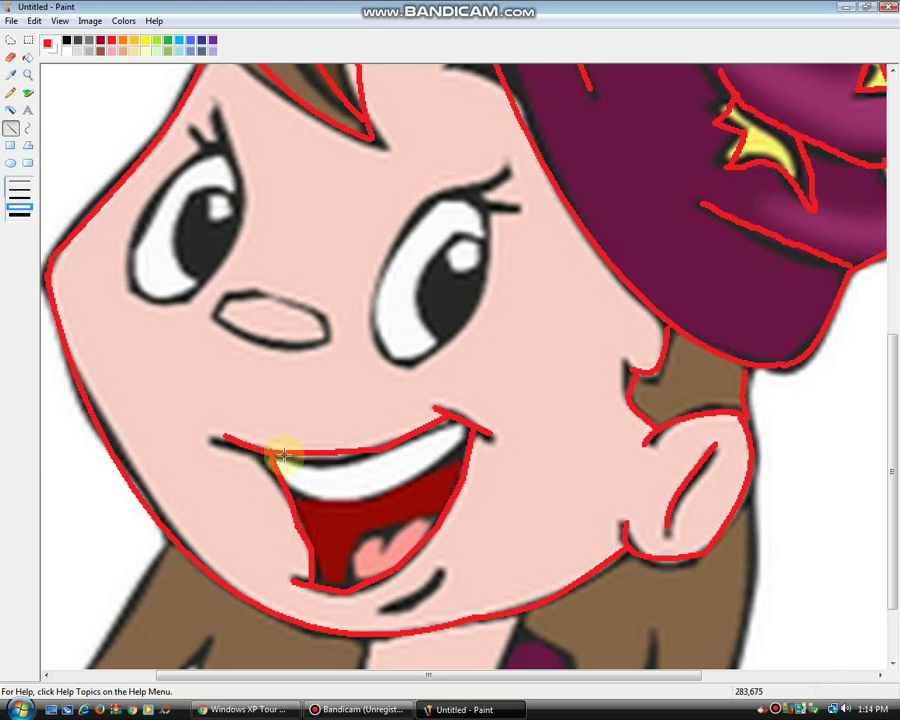
Step: Trace the teeth's lower edge, the tongue and the short crease below the mouth with red curves
click(28, 134)
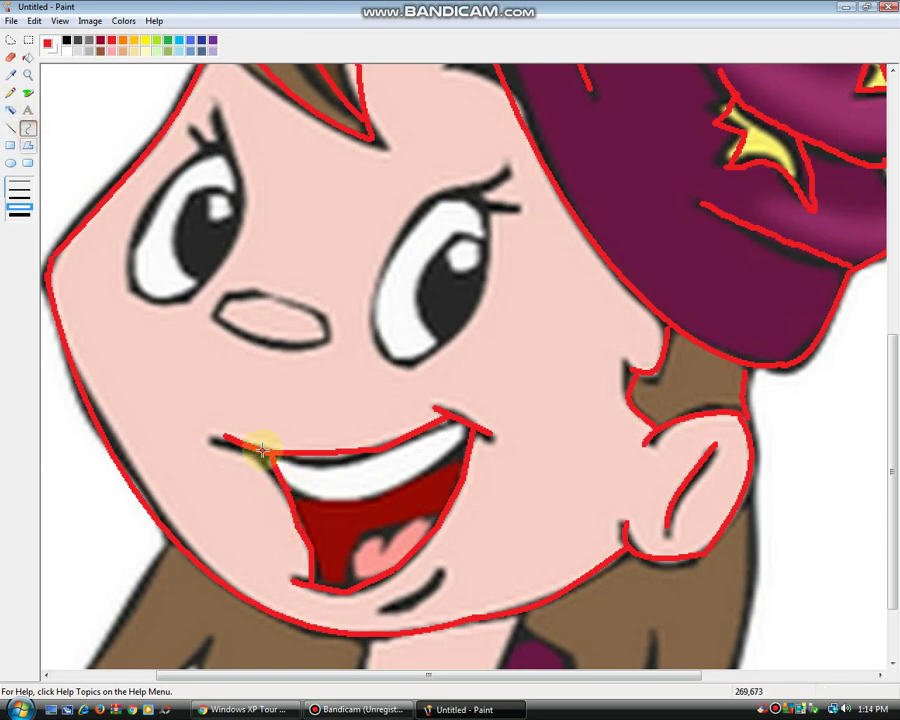
drag(291, 483, 473, 443)
mouse_move(429, 459)
mouse_down()
mouse_move(392, 474)
mouse_move(382, 493)
mouse_move(428, 529)
mouse_move(422, 539)
mouse_move(408, 520)
mouse_move(346, 546)
mouse_move(346, 577)
mouse_move(346, 528)
mouse_move(354, 588)
mouse_move(385, 600)
mouse_up()
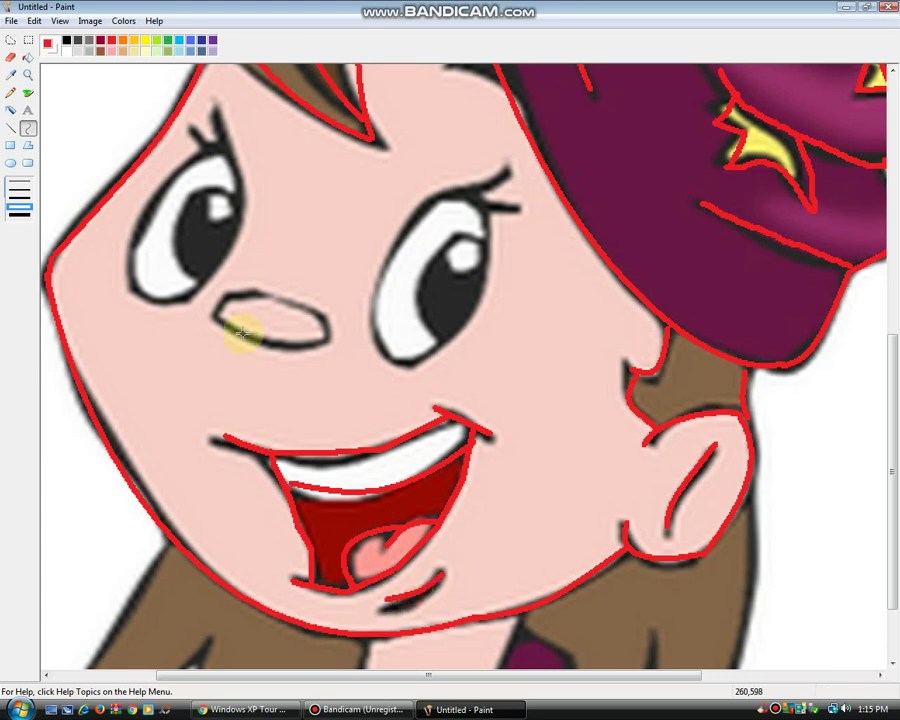
Step: Outline the oval nose in red with the Brush
click(28, 92)
mouse_move(224, 298)
mouse_down()
mouse_move(250, 295)
mouse_move(296, 354)
mouse_move(213, 325)
mouse_up()
click(10, 128)
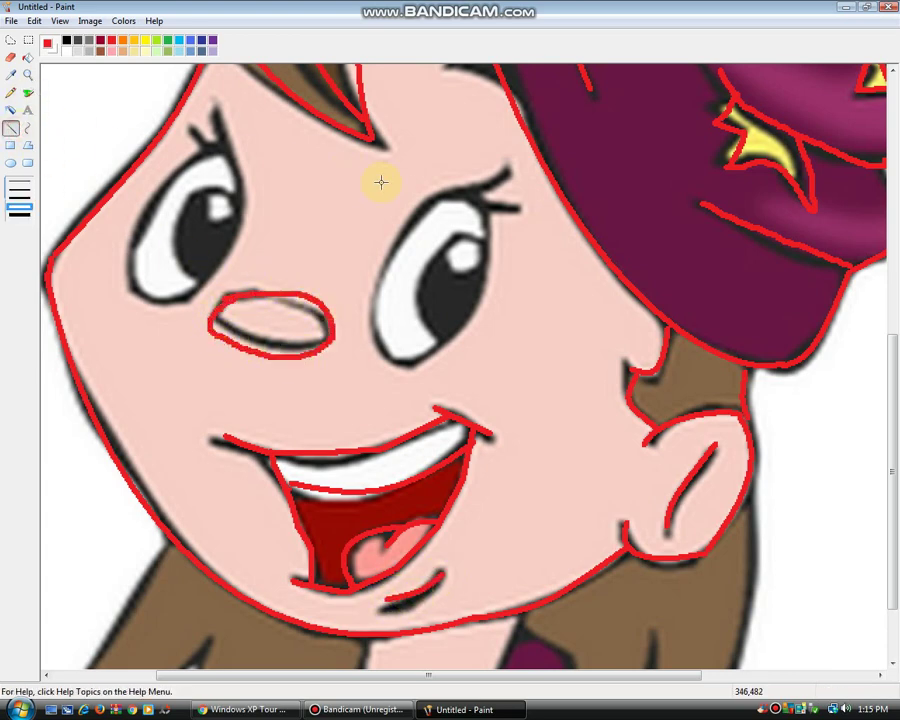
mouse_move(463, 192)
mouse_down()
mouse_move(426, 241)
mouse_move(412, 368)
mouse_move(385, 248)
mouse_up()
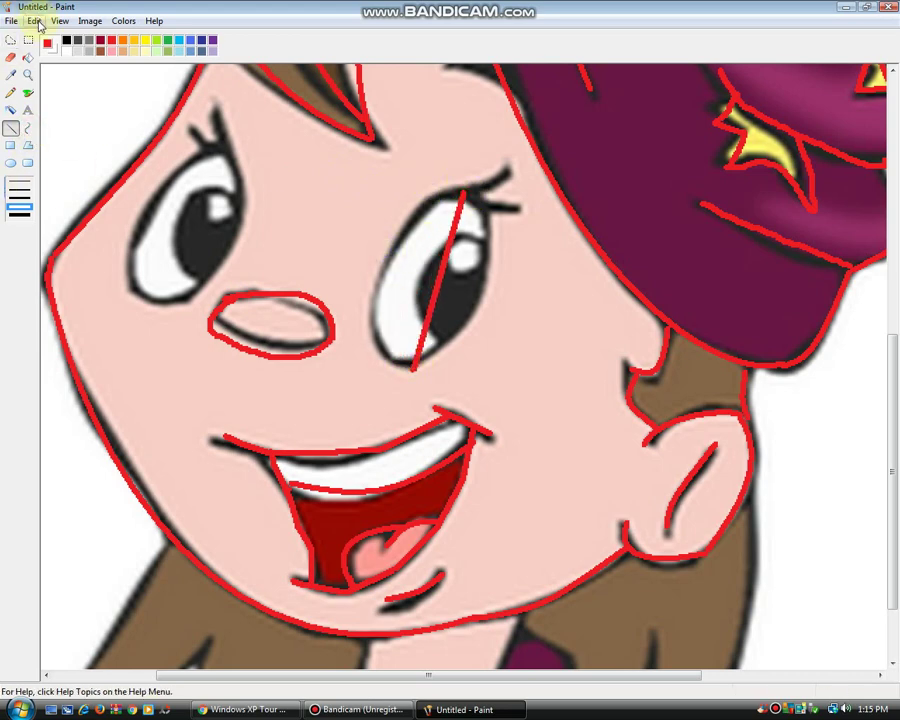
click(36, 21)
click(44, 33)
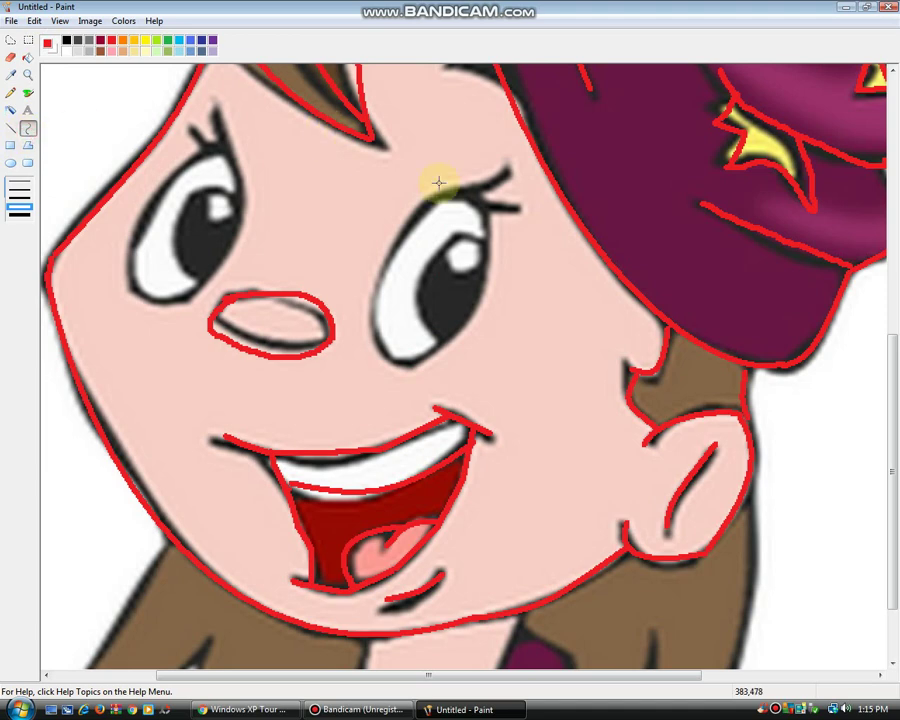
Step: Outline the eye nearer the hat, including its pupil and round highlight, with red curves
drag(469, 204, 405, 366)
drag(401, 338, 386, 200)
drag(386, 202, 329, 332)
mouse_move(403, 364)
mouse_down()
mouse_move(476, 196)
mouse_move(474, 320)
mouse_move(484, 204)
mouse_move(476, 203)
mouse_move(439, 343)
mouse_up()
mouse_move(442, 327)
mouse_down()
mouse_move(427, 303)
mouse_move(428, 228)
mouse_up()
drag(411, 277, 407, 293)
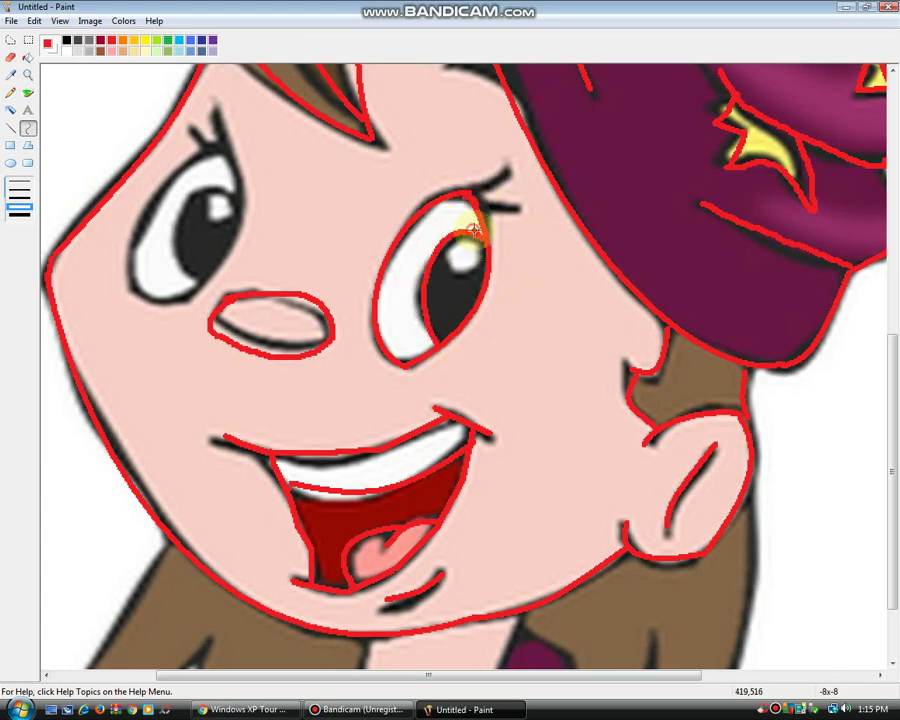
mouse_move(446, 256)
mouse_down()
mouse_move(457, 243)
mouse_move(464, 258)
mouse_move(446, 287)
mouse_up()
Step: Outline the other eye, beside the face's outer edge, with red curves
mouse_move(226, 146)
mouse_down()
mouse_move(234, 270)
mouse_move(145, 293)
mouse_up()
drag(279, 206, 260, 189)
drag(236, 272, 222, 324)
drag(141, 286, 227, 150)
mouse_move(160, 195)
mouse_down()
mouse_move(112, 255)
mouse_move(117, 242)
mouse_up()
drag(118, 238, 138, 155)
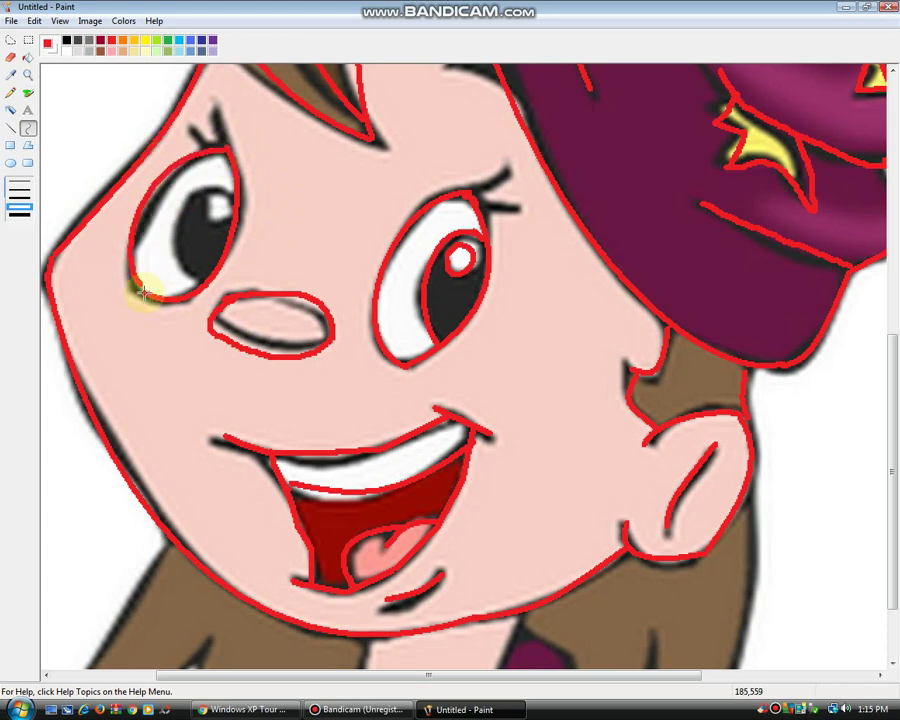
Step: Trace the pupil, the round highlight and the two upper lashes of the eye beside the face's outer edge in red
mouse_move(180, 297)
mouse_down()
mouse_move(237, 198)
mouse_move(165, 231)
mouse_up()
mouse_move(165, 231)
mouse_down()
mouse_move(178, 173)
mouse_move(207, 206)
mouse_move(221, 207)
mouse_move(201, 220)
mouse_up()
mouse_move(201, 203)
mouse_down()
mouse_move(218, 210)
mouse_move(205, 231)
mouse_up()
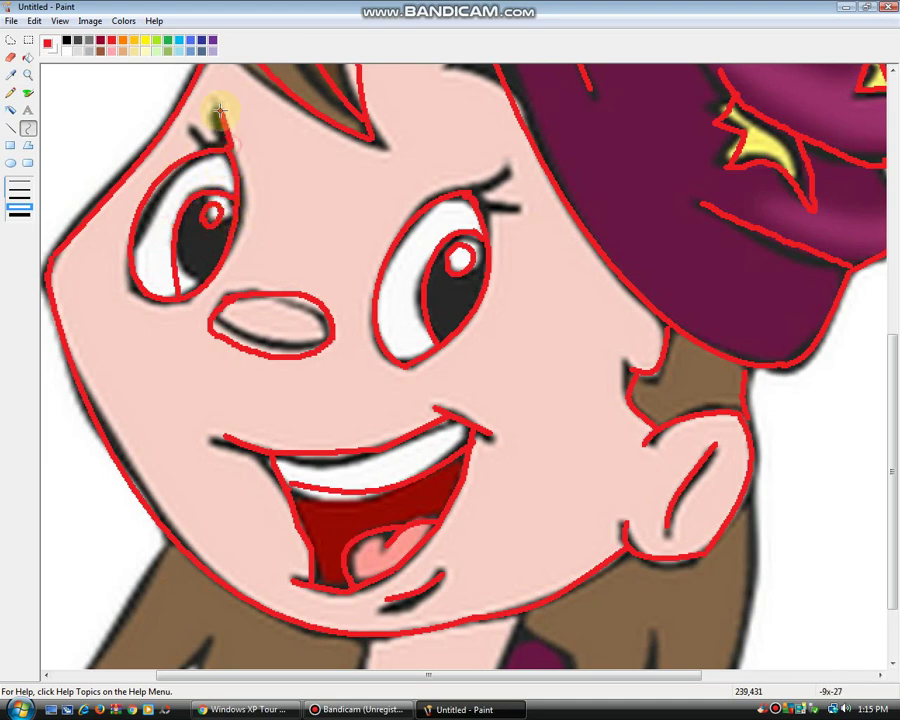
drag(230, 155, 202, 133)
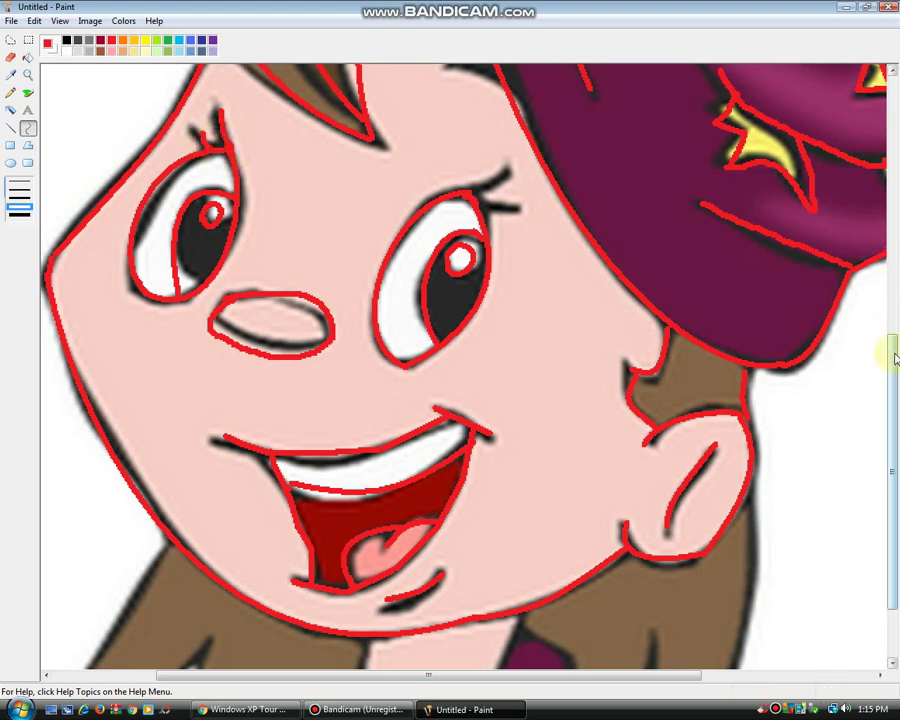
Step: Trace the edges of the pointed hair locks below the ear with red curves
scroll(893, 357, down, 3)
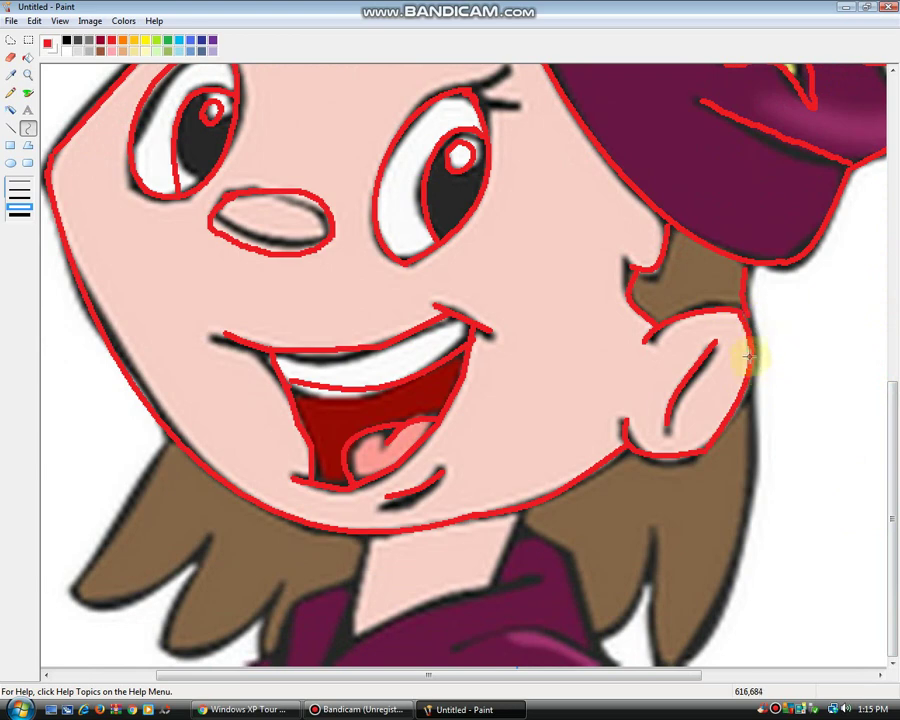
mouse_move(748, 355)
mouse_down()
mouse_move(693, 645)
mouse_move(737, 583)
mouse_move(724, 630)
mouse_up()
drag(657, 533, 684, 677)
click(655, 627)
click(655, 627)
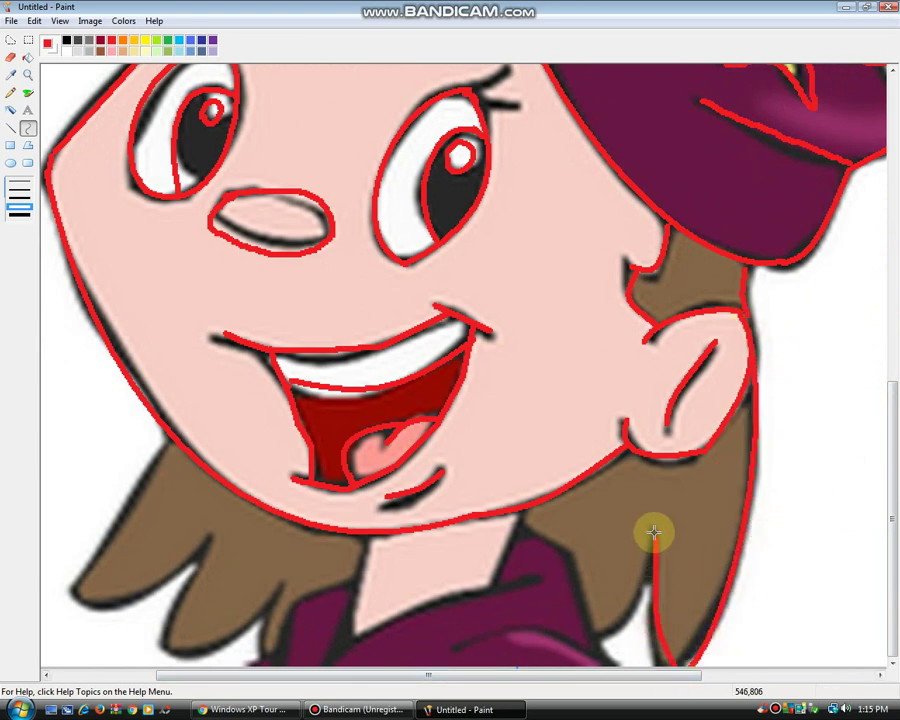
mouse_move(654, 534)
mouse_down()
mouse_move(614, 640)
mouse_move(602, 636)
mouse_up()
click(625, 628)
click(625, 628)
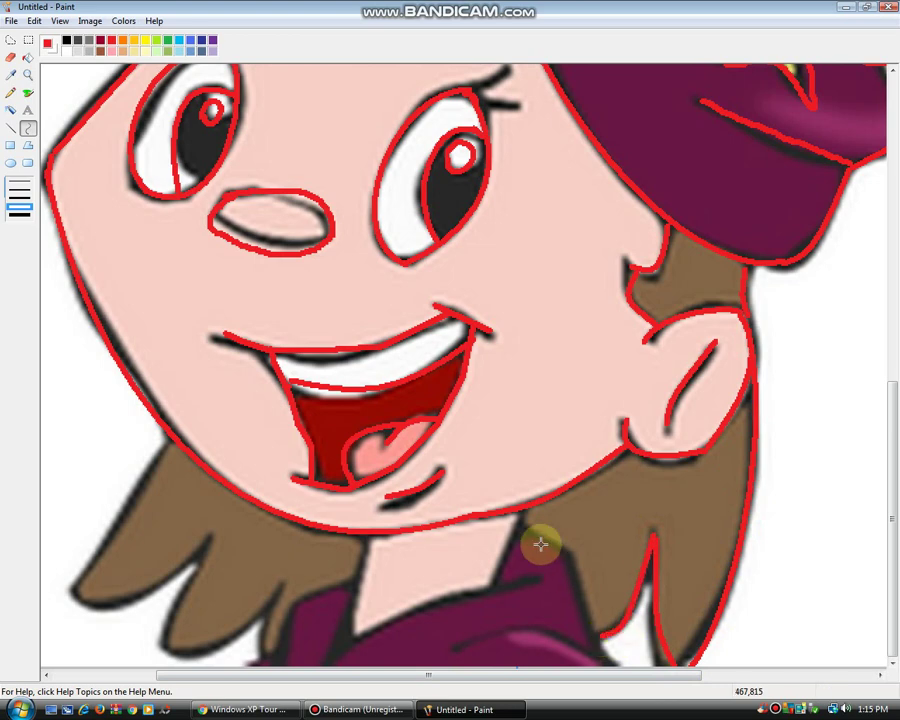
Step: Outline the neck between the chin and the collar in red, and switch to the Brush
mouse_move(521, 517)
mouse_down()
mouse_move(484, 588)
mouse_move(492, 580)
mouse_move(356, 632)
mouse_move(369, 533)
mouse_up()
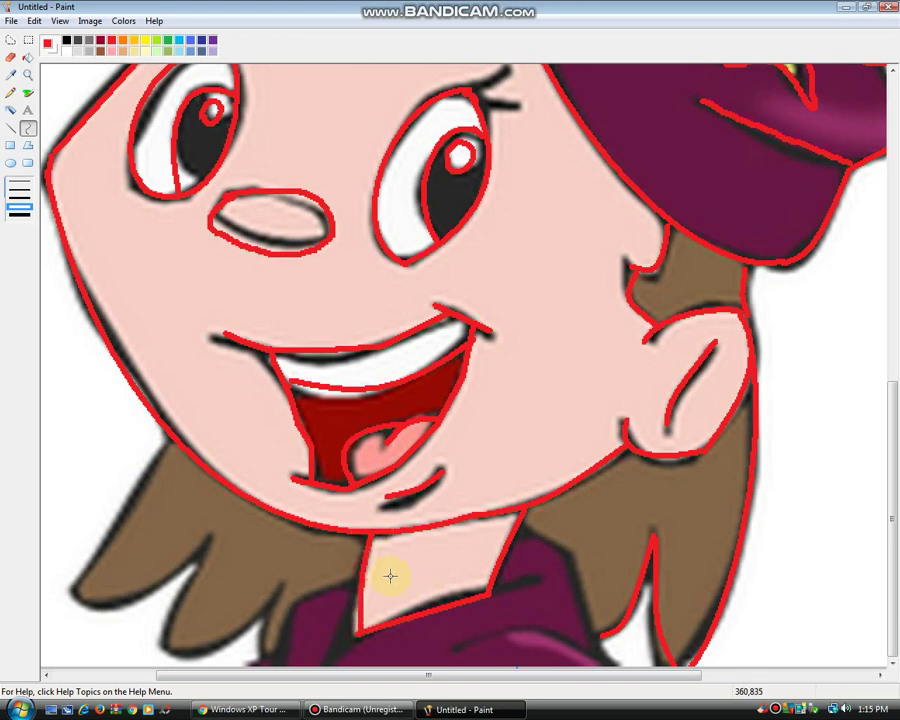
click(28, 92)
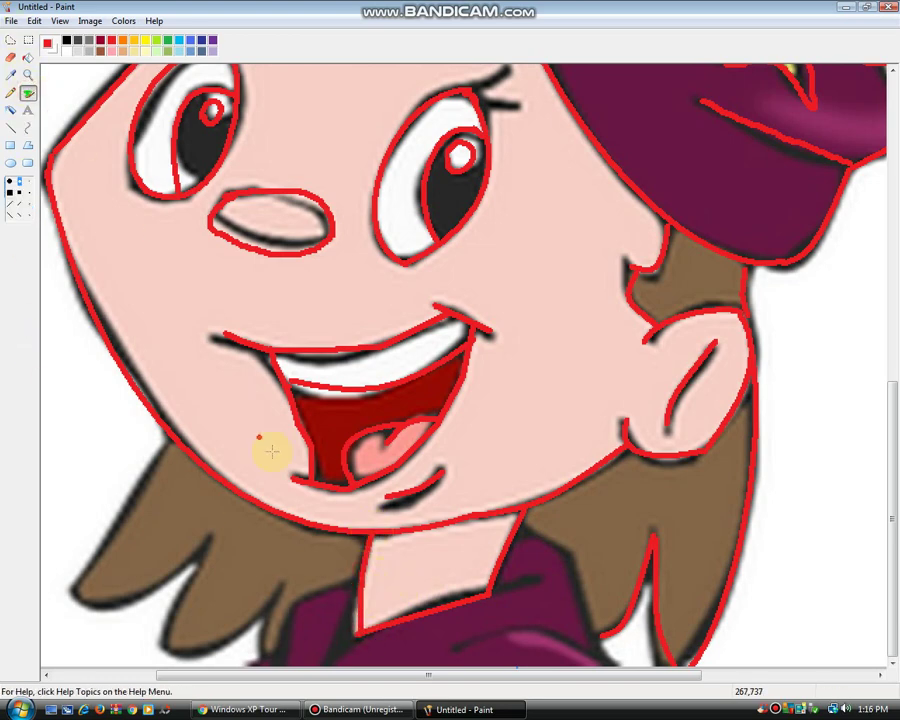
drag(357, 635, 336, 689)
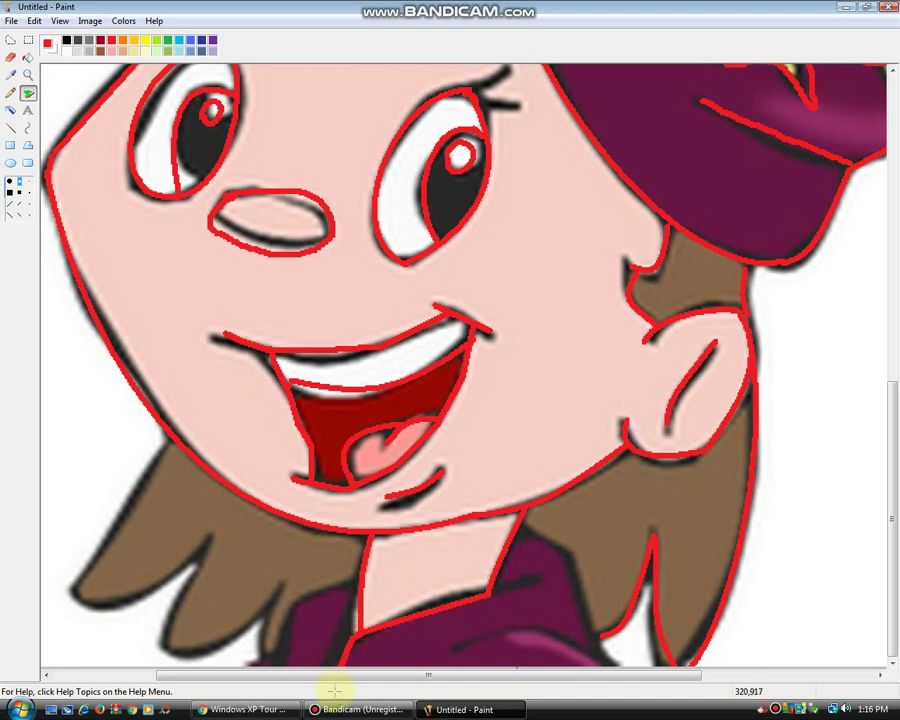
mouse_move(354, 636)
mouse_down()
mouse_move(336, 668)
mouse_move(338, 659)
mouse_up()
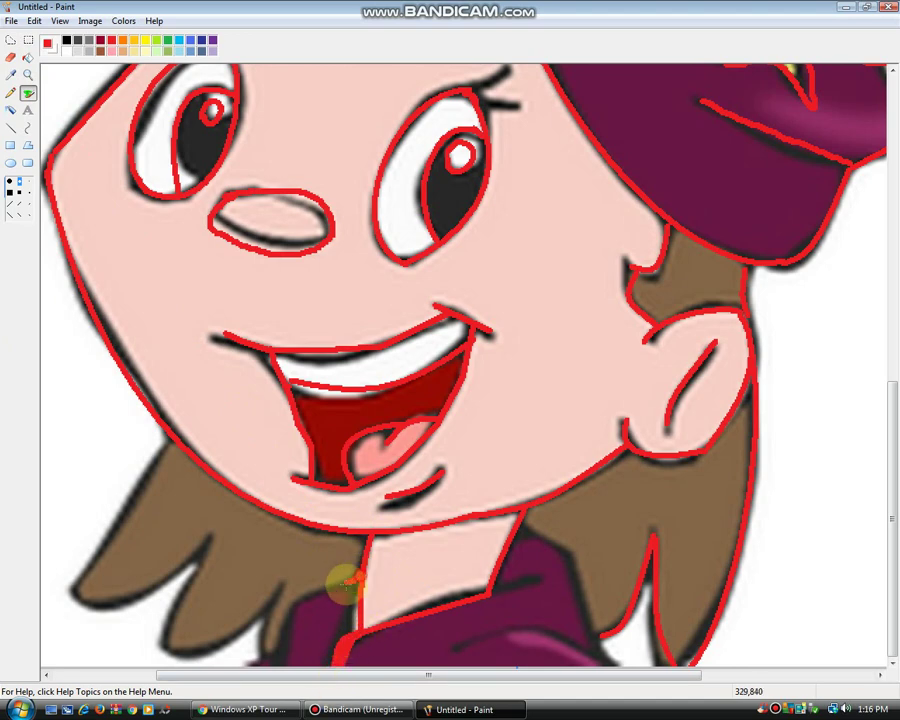
mouse_move(312, 582)
mouse_down()
mouse_move(291, 592)
mouse_move(274, 680)
mouse_up()
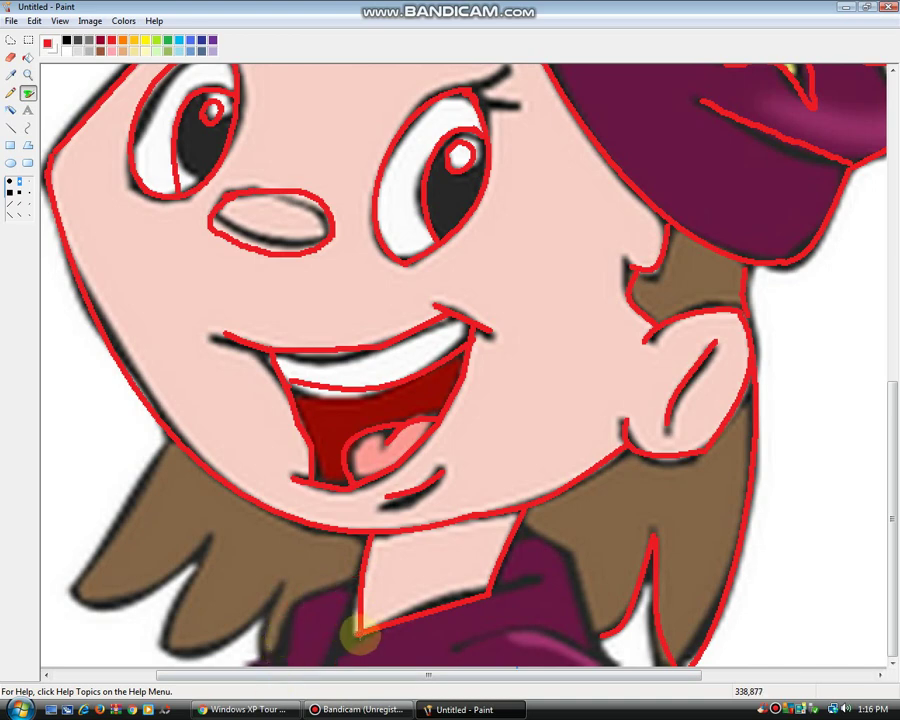
Step: Brush the collar's inner and outer edges in red on the side of the neck away from the ear
drag(357, 635, 296, 698)
mouse_move(358, 576)
mouse_down()
mouse_move(284, 604)
mouse_move(260, 672)
mouse_move(368, 581)
mouse_move(309, 603)
mouse_up()
key(ctrl+z)
key(ctrl+z)
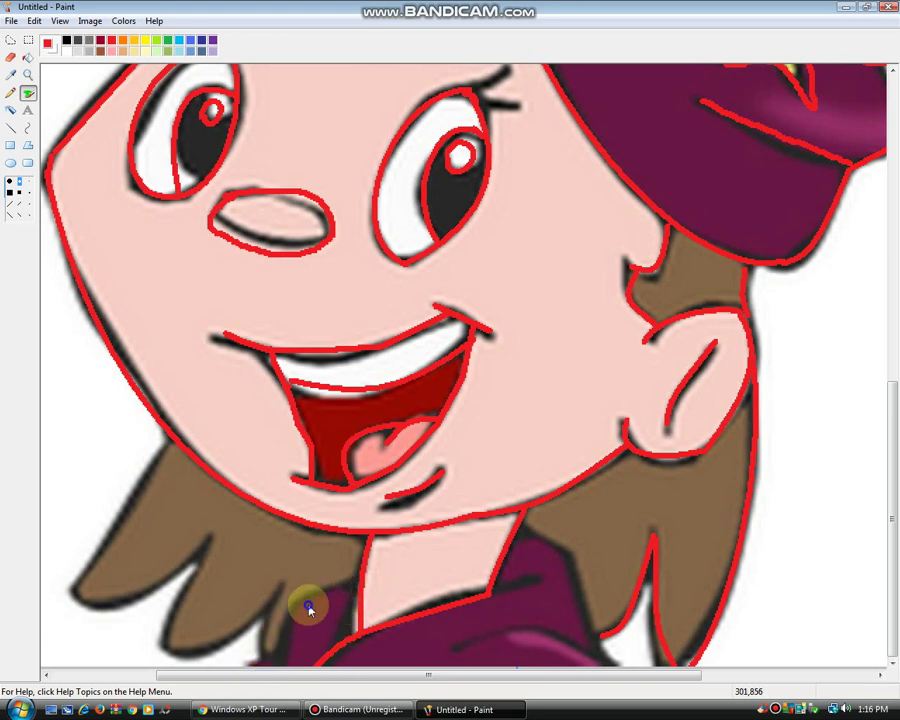
mouse_move(358, 581)
mouse_down()
mouse_move(295, 604)
mouse_move(267, 663)
mouse_up()
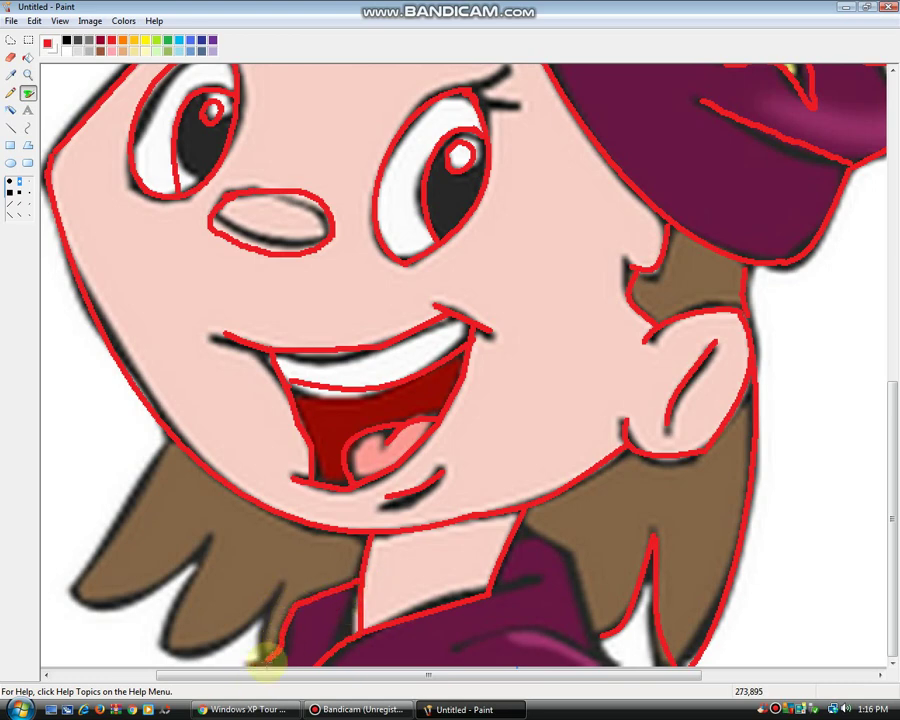
Step: Brush the outline of the jagged hair locks below the cheek, on the side away from the ear, in red
drag(275, 600, 272, 657)
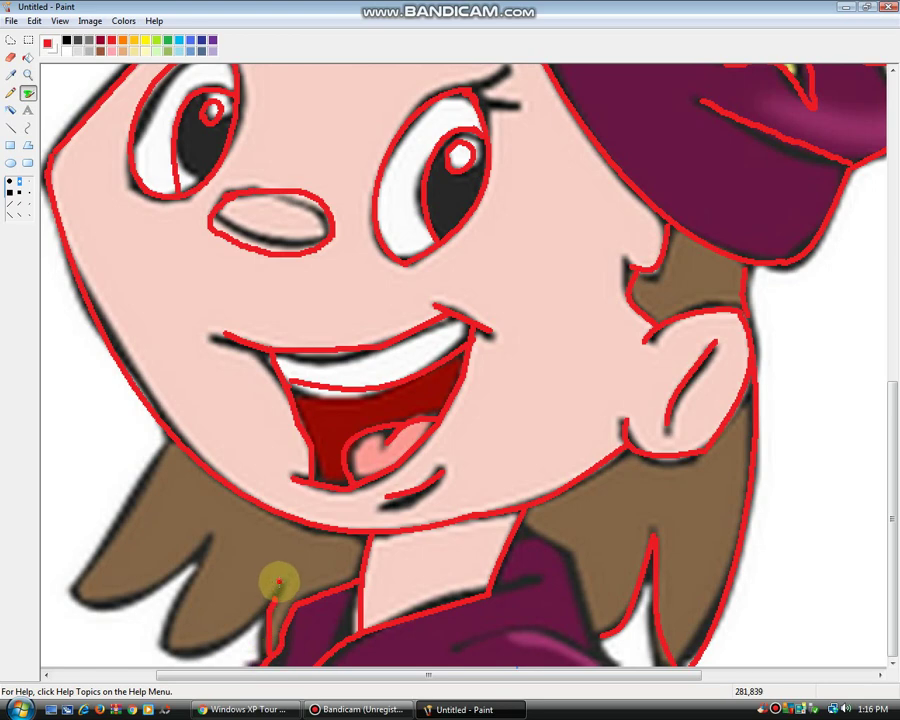
mouse_move(277, 583)
mouse_down()
mouse_move(228, 635)
mouse_move(183, 644)
mouse_move(170, 619)
mouse_move(208, 540)
mouse_move(106, 599)
mouse_move(87, 583)
mouse_move(118, 505)
mouse_move(163, 442)
mouse_up()
click(270, 487)
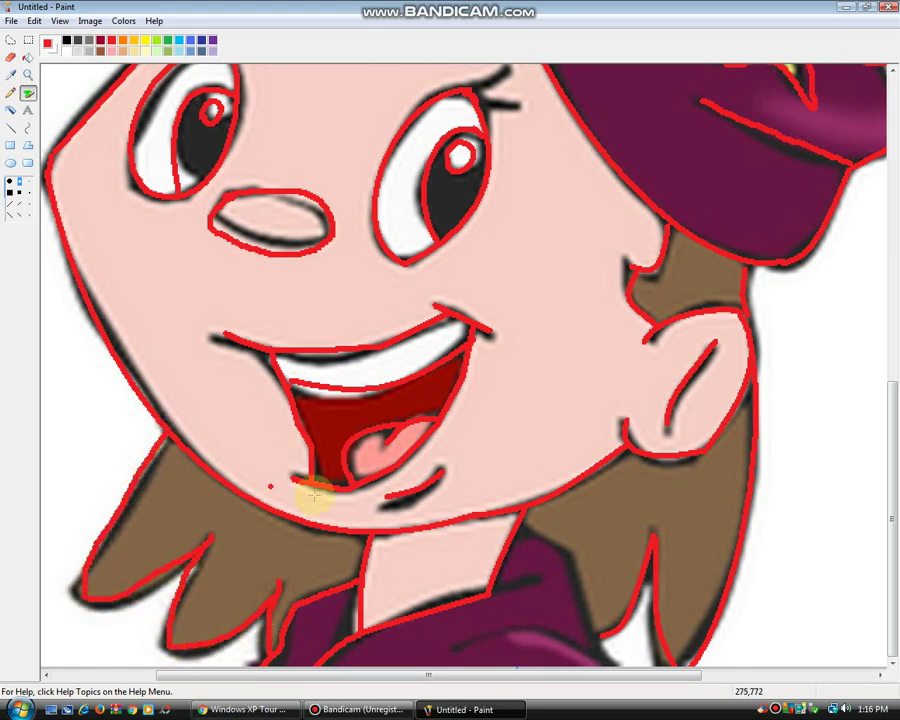
Step: Brush the collar's edge and the robe's fold lines in red on the ear's side of the neck
drag(490, 590, 538, 576)
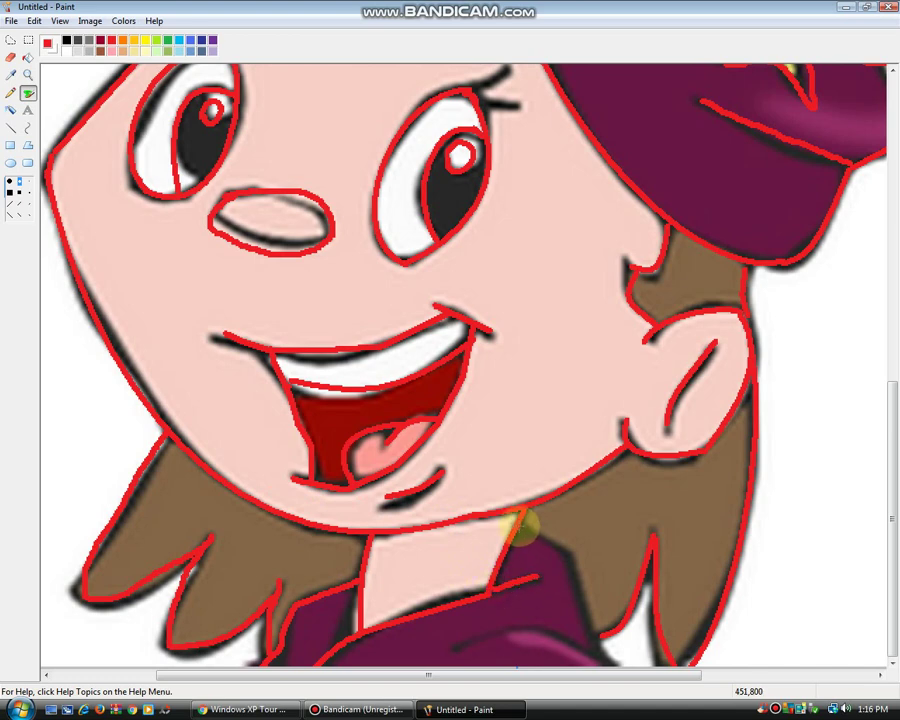
mouse_move(518, 526)
mouse_down()
mouse_move(566, 547)
mouse_move(576, 599)
mouse_move(611, 669)
mouse_up()
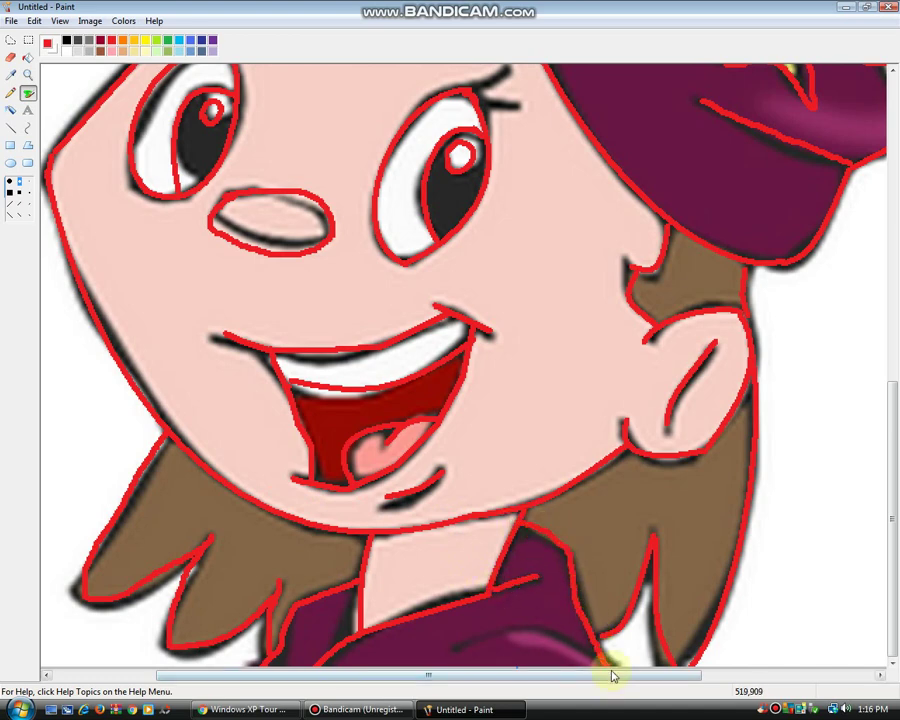
click(603, 641)
drag(457, 651, 518, 634)
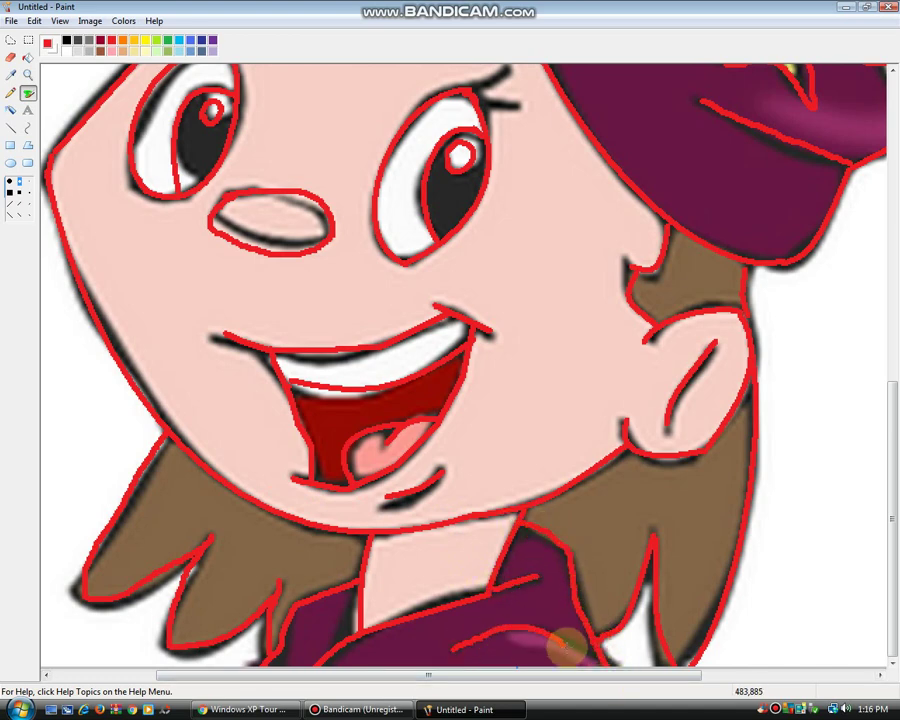
Step: Fill the connected red outlines of the face, hair and hat with black
click(28, 77)
right_click(193, 155)
right_click(193, 155)
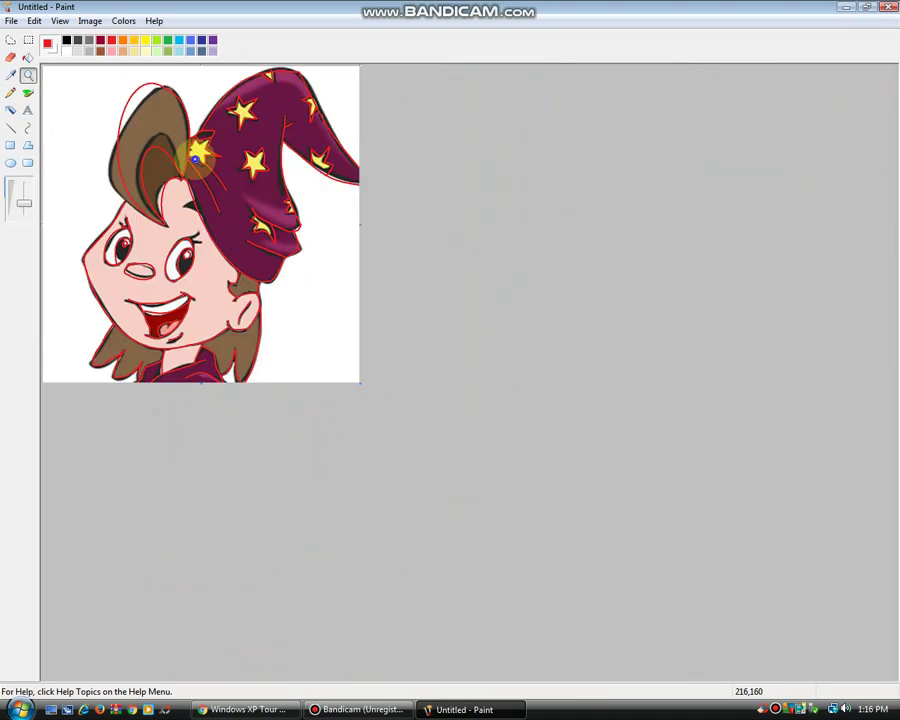
click(155, 178)
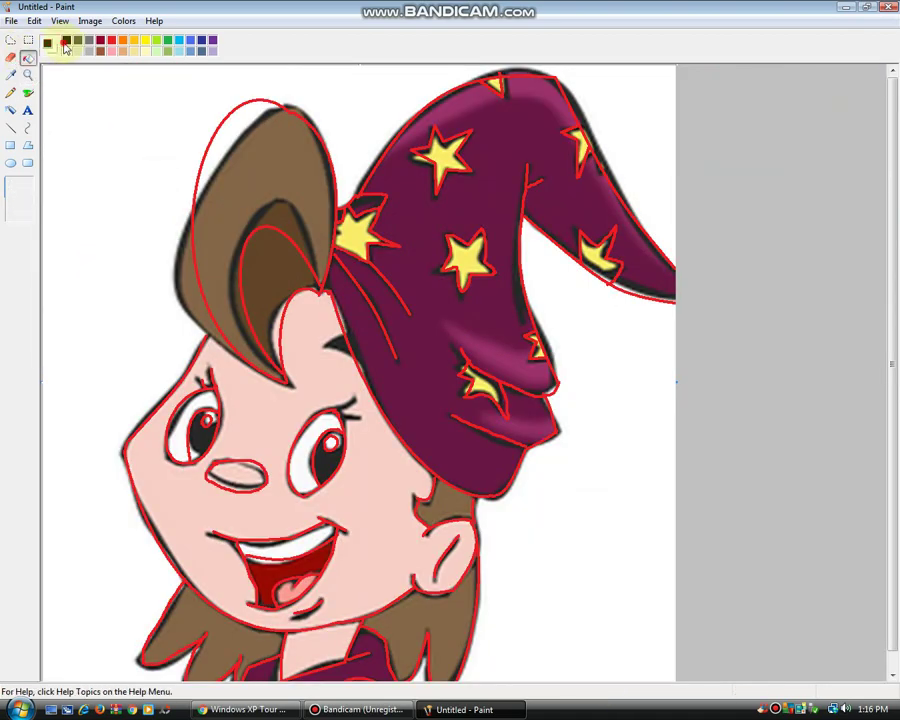
click(65, 45)
click(322, 243)
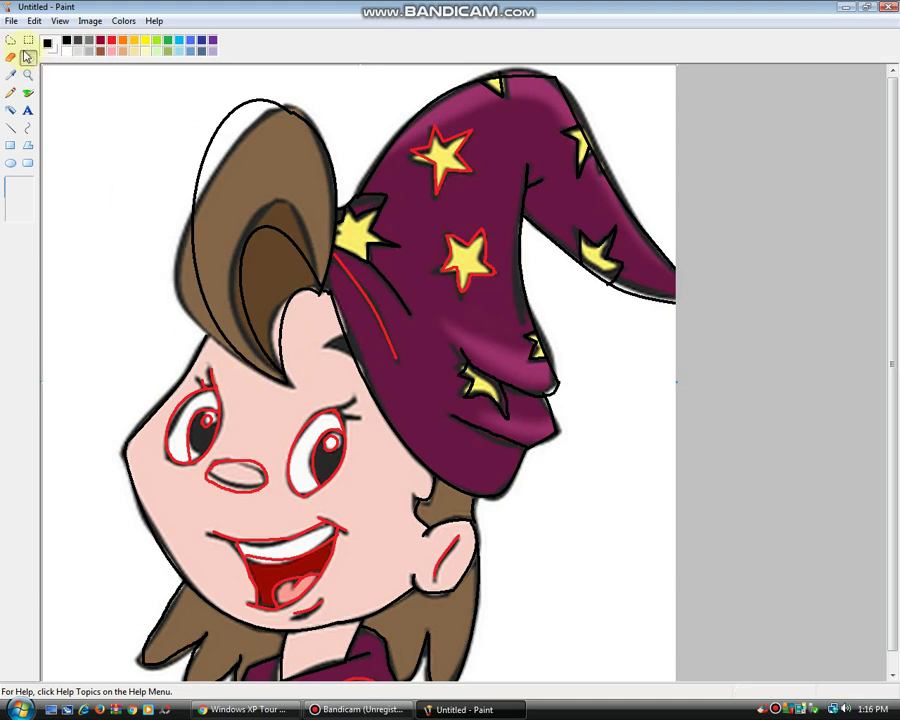
Step: Replace the remaining red lines with black using an enlarged Eraser, with red as foreground and black as background color
click(10, 57)
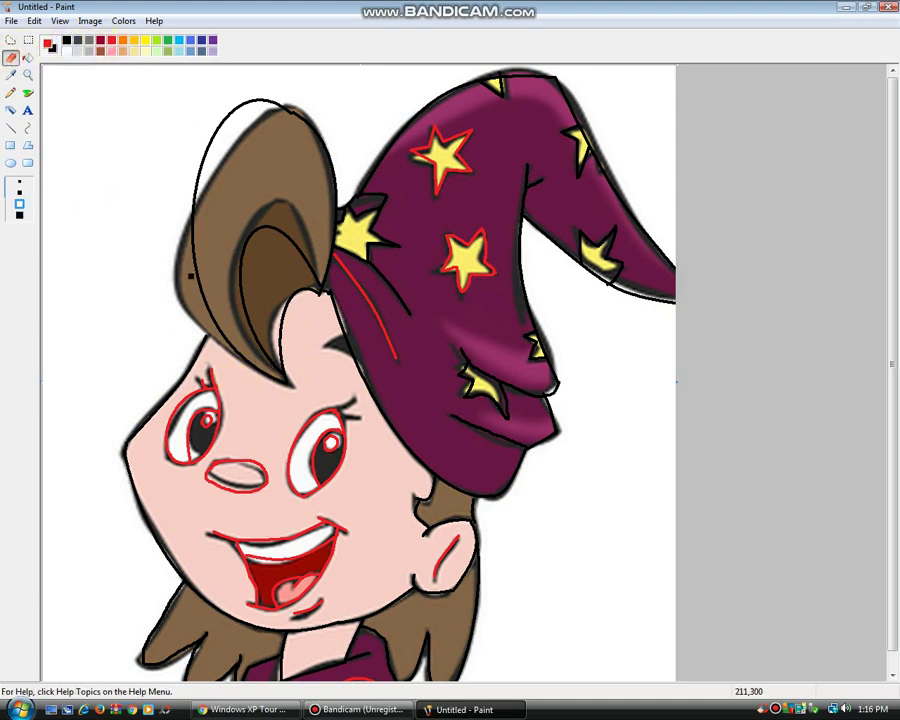
key(ctrl+Page_Up)
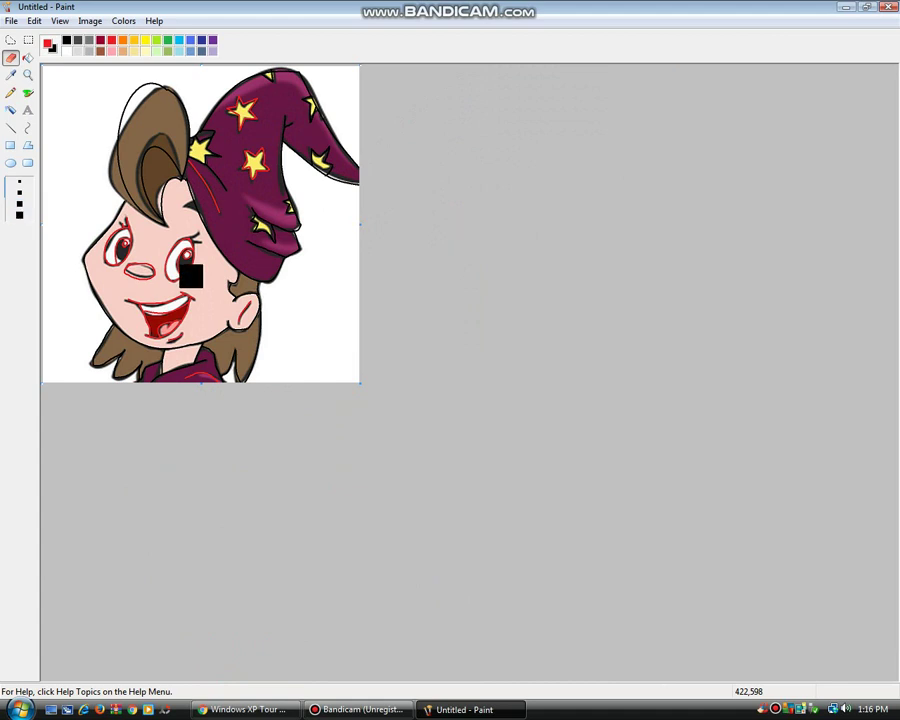
mouse_move(194, 276)
mouse_down()
mouse_move(119, 242)
mouse_move(160, 324)
mouse_move(204, 369)
mouse_move(243, 283)
mouse_move(167, 149)
mouse_move(197, 311)
mouse_move(241, 136)
mouse_move(273, 131)
mouse_move(319, 179)
mouse_move(223, 170)
mouse_up()
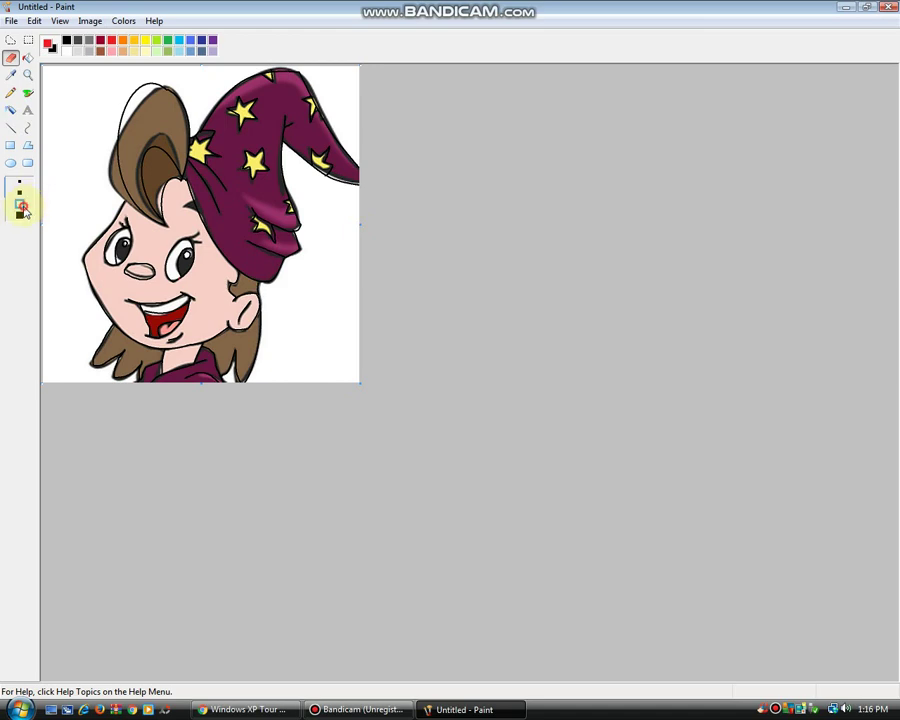
click(28, 75)
right_click(160, 154)
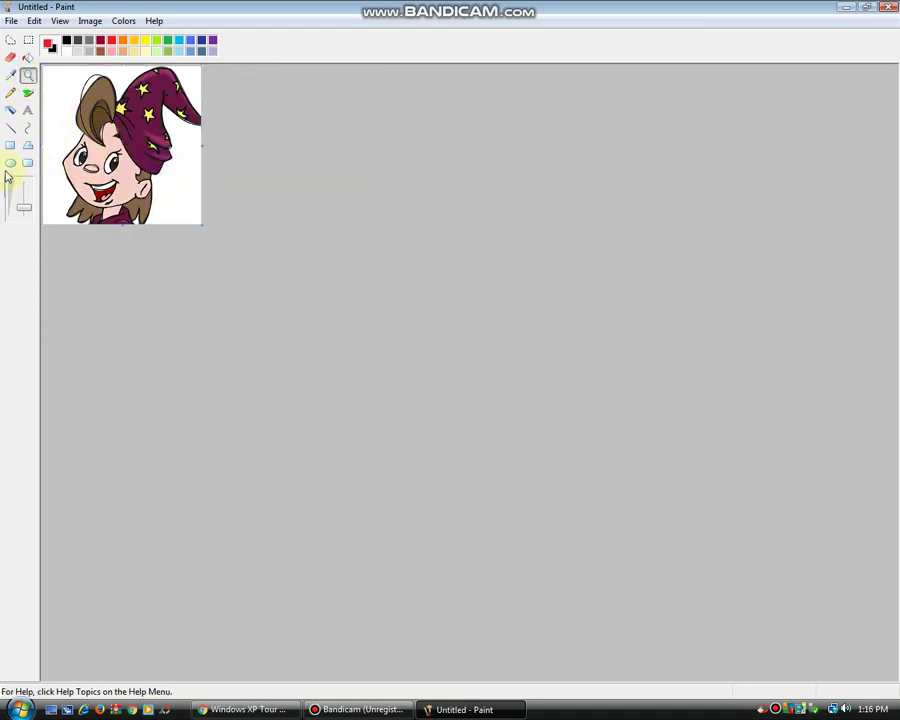
right_click(106, 150)
click(80, 118)
click(76, 114)
click(74, 118)
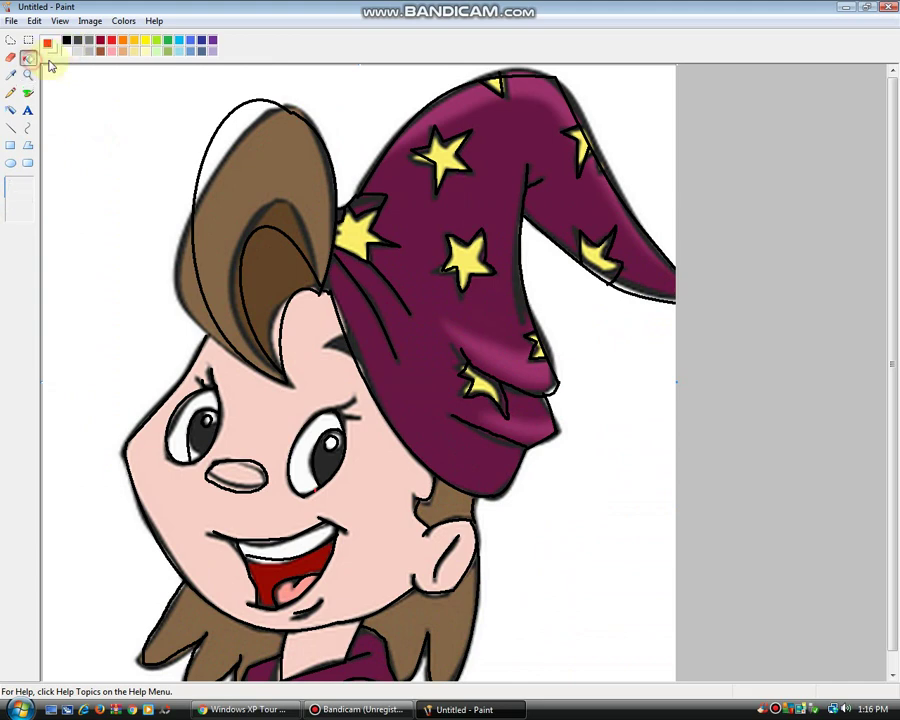
Step: Invert the colors of the whole picture
click(28, 40)
right_click(155, 118)
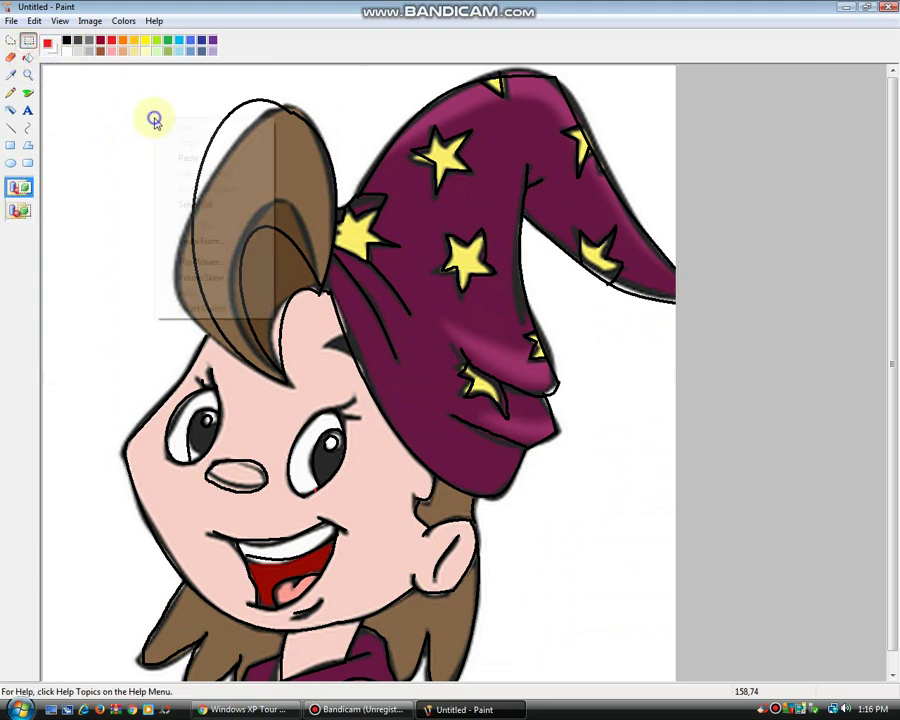
click(224, 306)
click(89, 21)
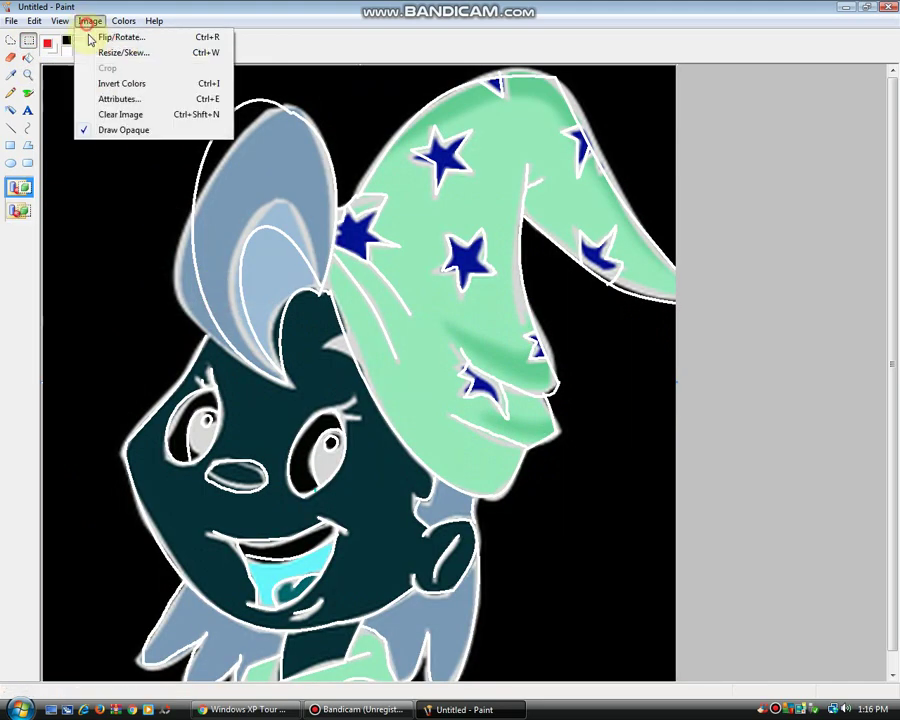
click(121, 83)
click(91, 22)
click(121, 83)
Step: Convert the picture to black and white in its attributes, accepting the color loss
click(90, 21)
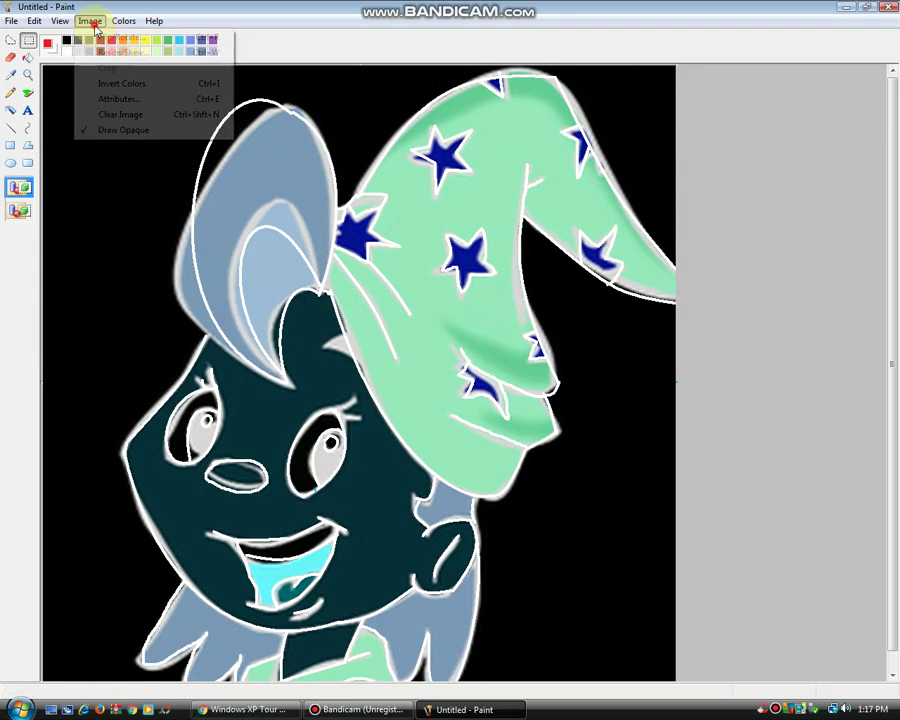
click(118, 99)
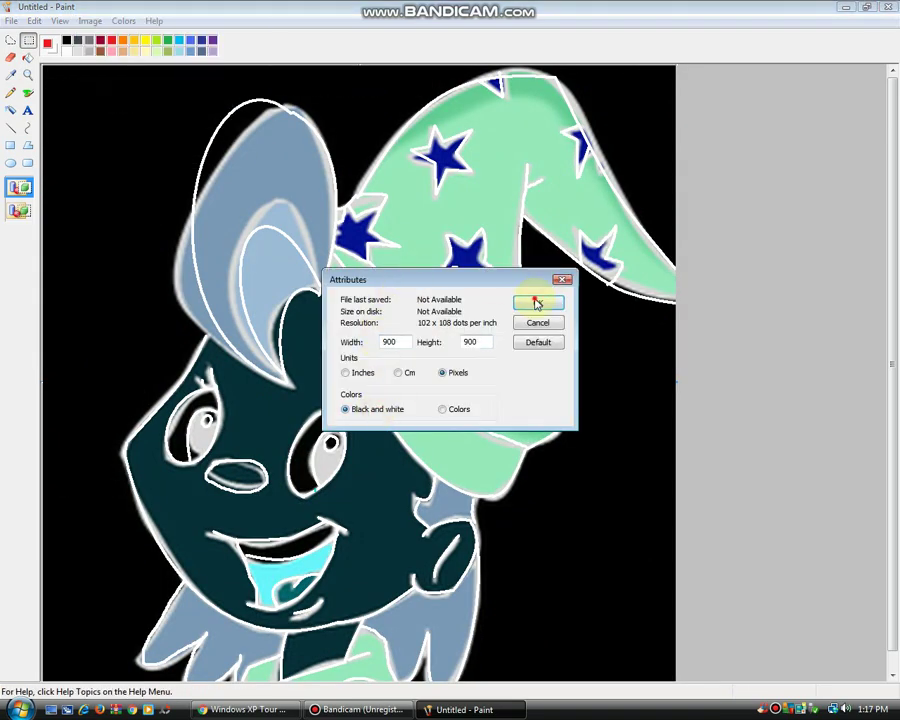
click(536, 302)
click(506, 388)
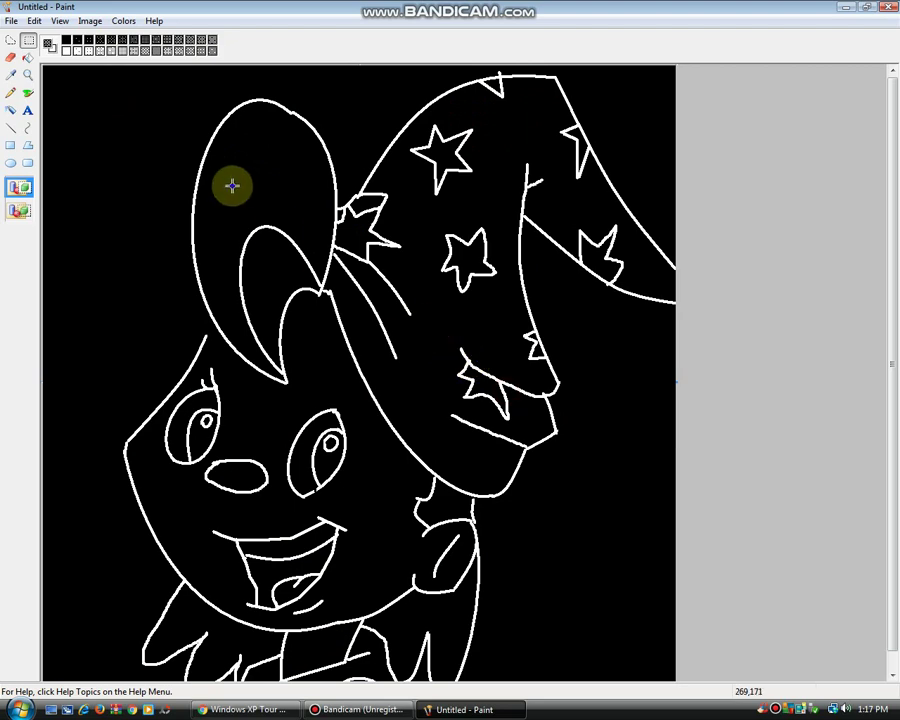
Step: Invert the picture back to black lines on white and set its attributes to Colors
right_click(232, 184)
click(282, 376)
click(90, 21)
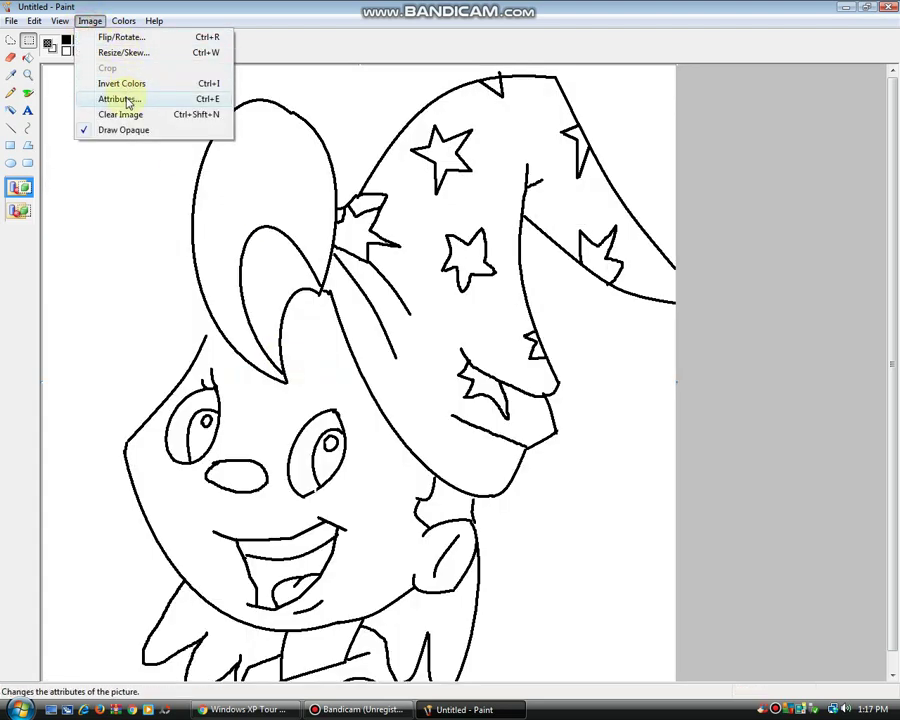
click(118, 99)
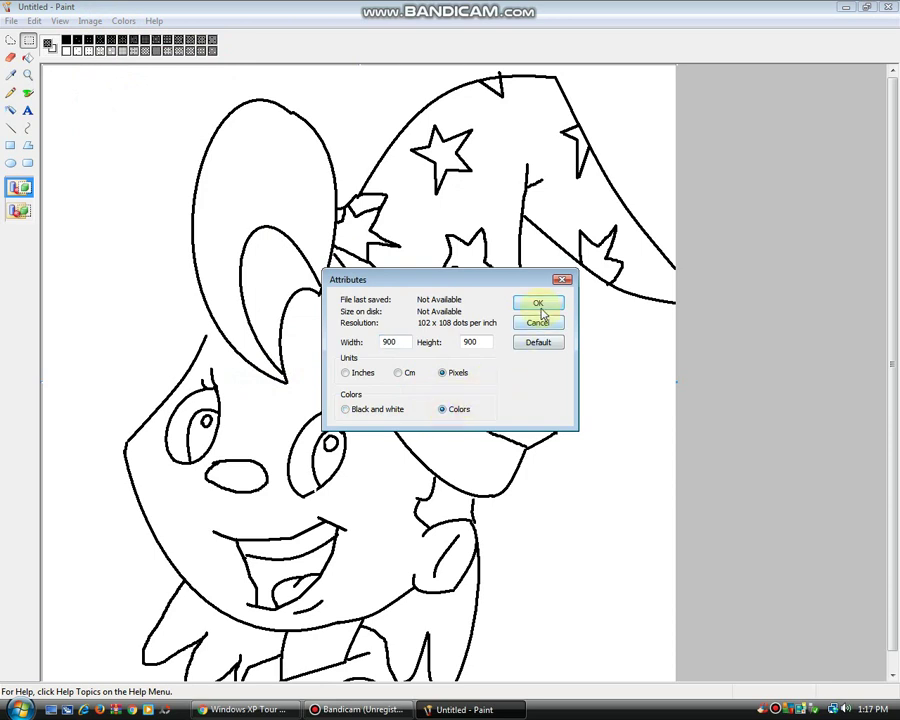
click(540, 306)
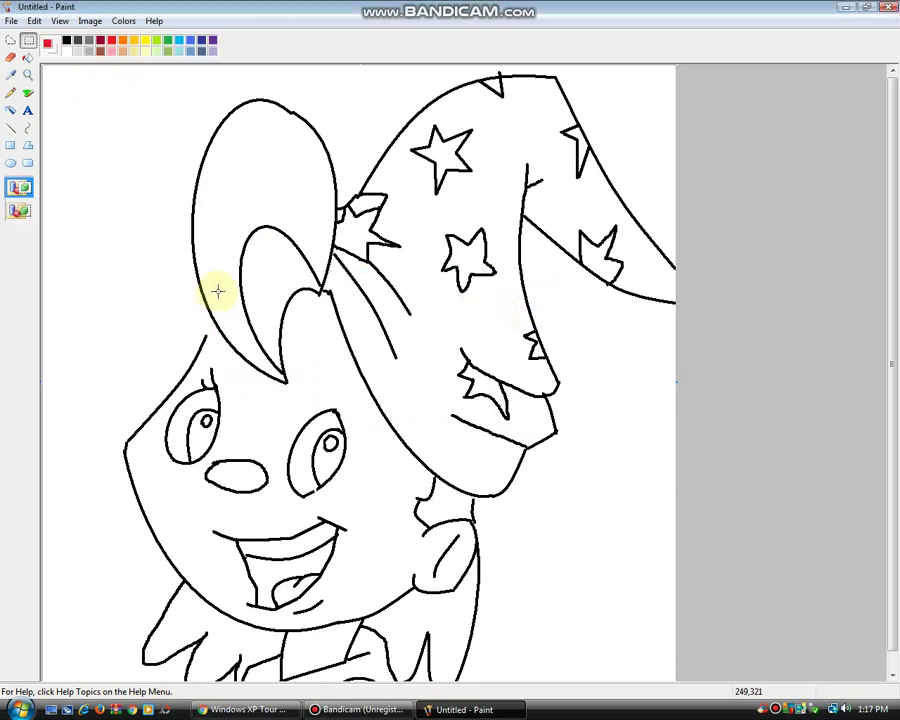
Step: Close the outline gaps between face and hair and at the bottom of the right-hand eye with black lines
click(12, 130)
click(67, 41)
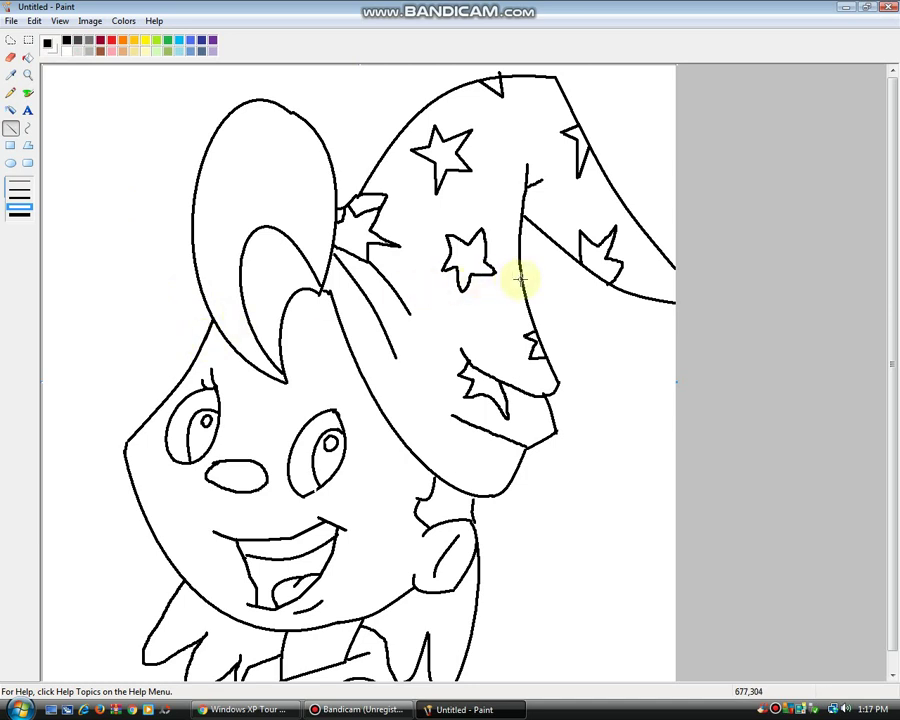
drag(888, 255, 886, 311)
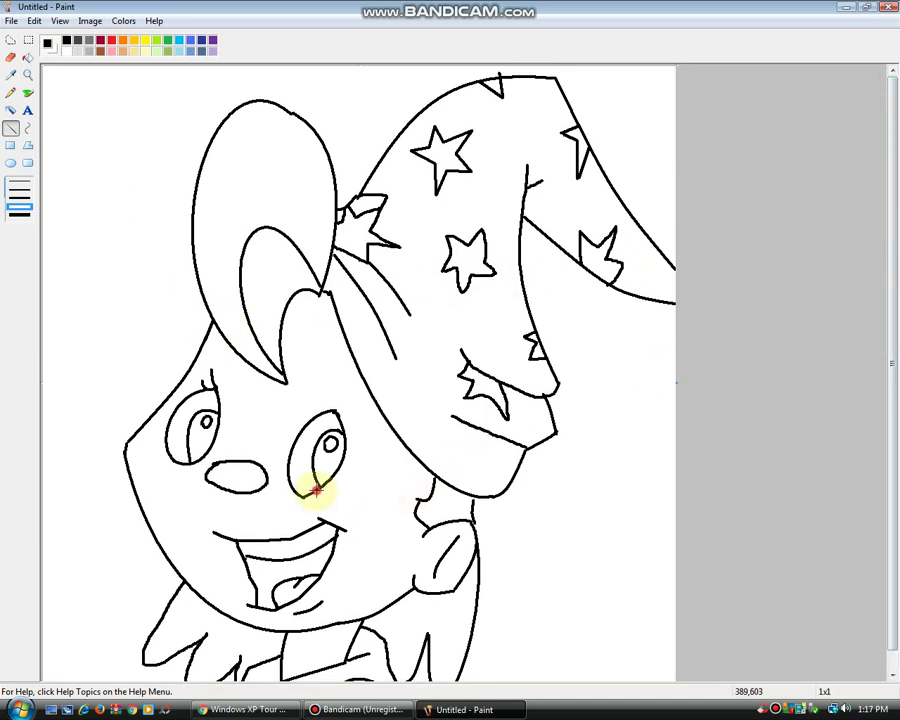
Step: Paint two black eyelashes at the upper corner of the right-hand eye with the Brush
click(28, 75)
click(335, 335)
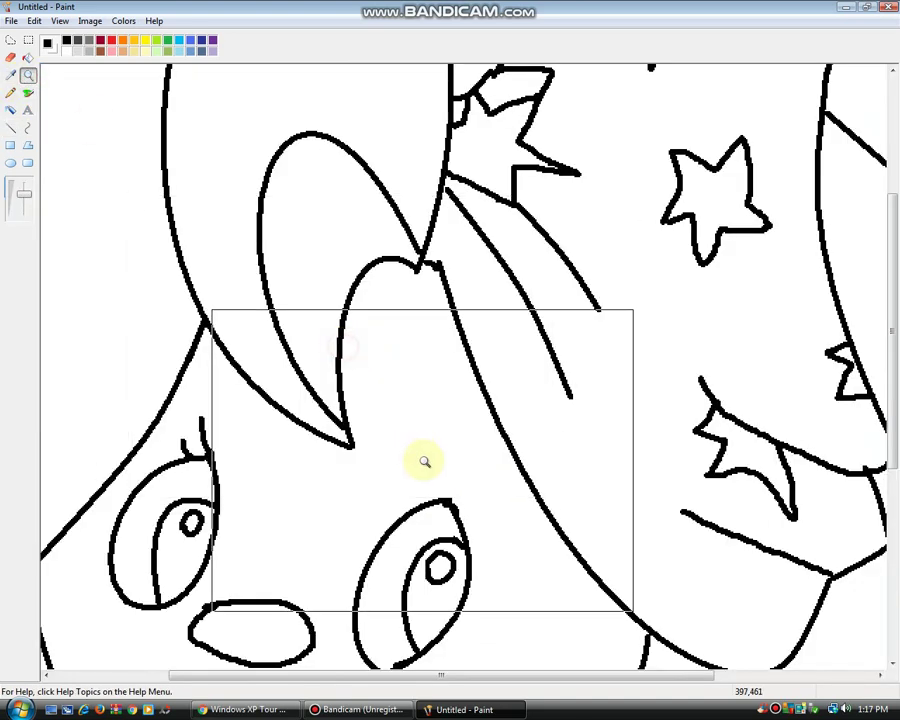
click(424, 461)
click(28, 93)
mouse_move(652, 300)
mouse_down()
mouse_move(750, 197)
mouse_move(675, 281)
mouse_move(747, 313)
mouse_move(785, 260)
mouse_up()
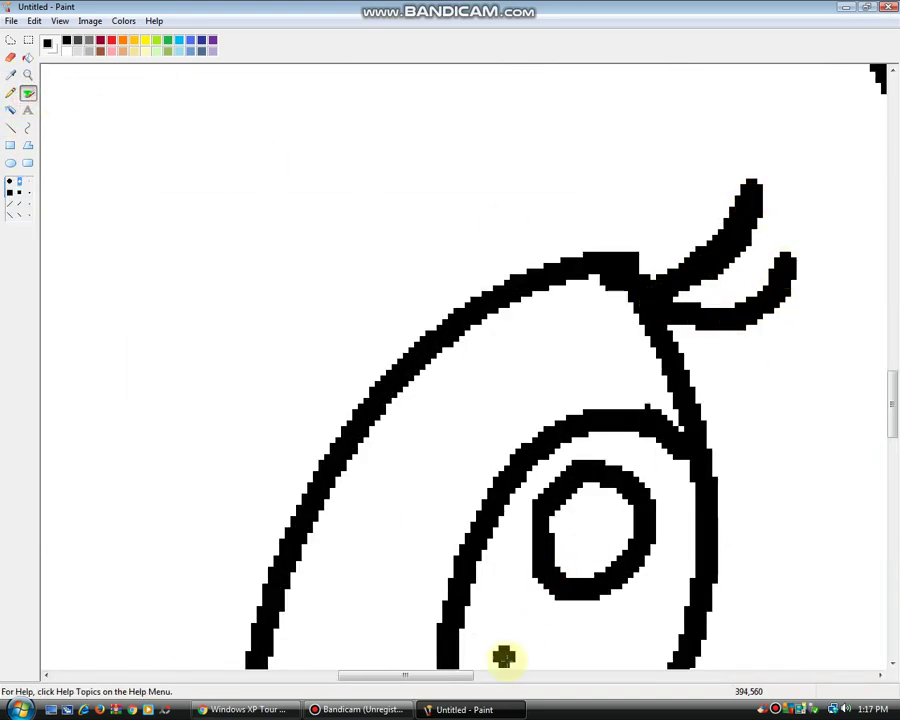
drag(472, 678, 330, 672)
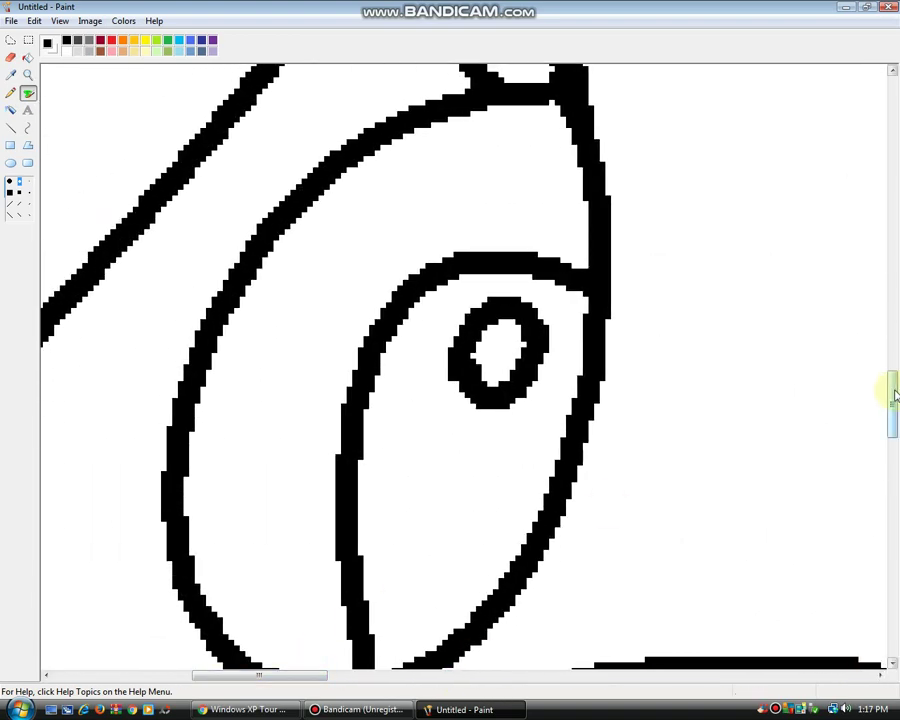
drag(889, 392, 893, 360)
click(28, 74)
right_click(324, 186)
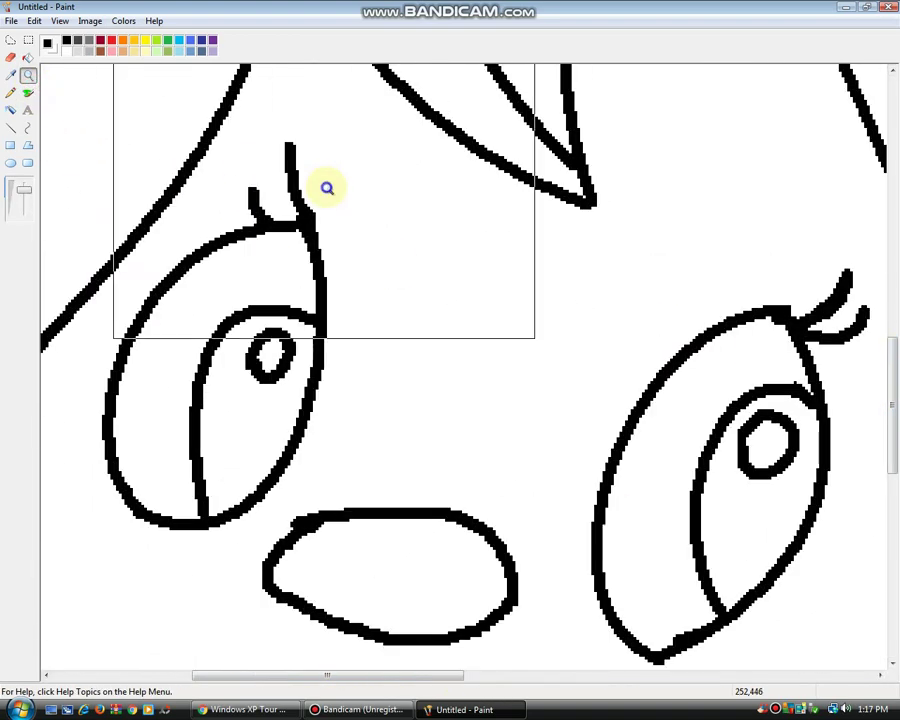
right_click(324, 186)
right_click(324, 186)
click(274, 211)
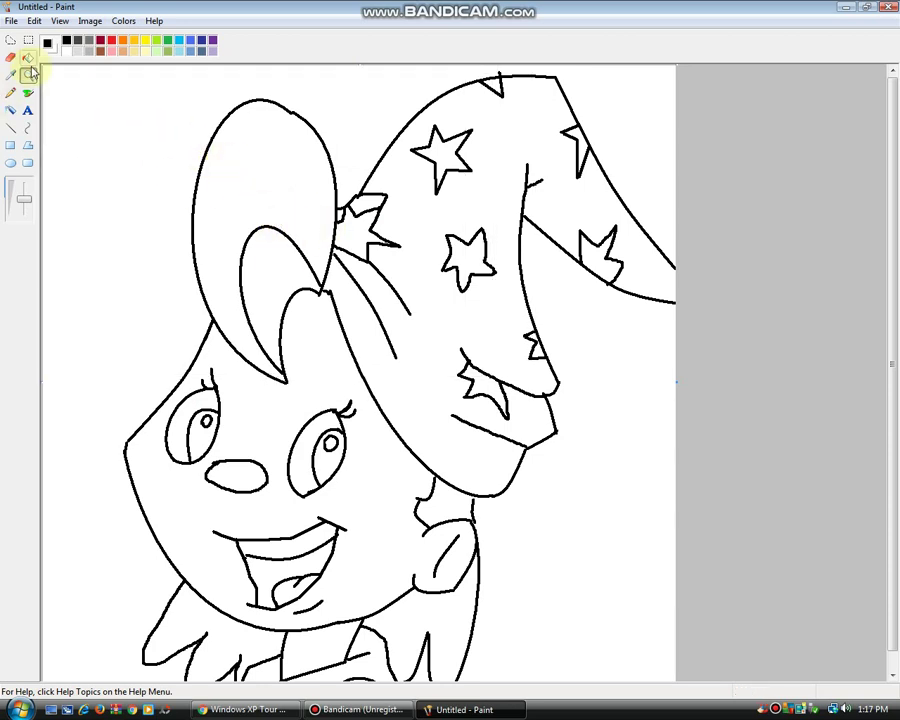
Step: Fill the wizard hat and the small areas above the star beside the hair with purple
click(28, 57)
click(372, 297)
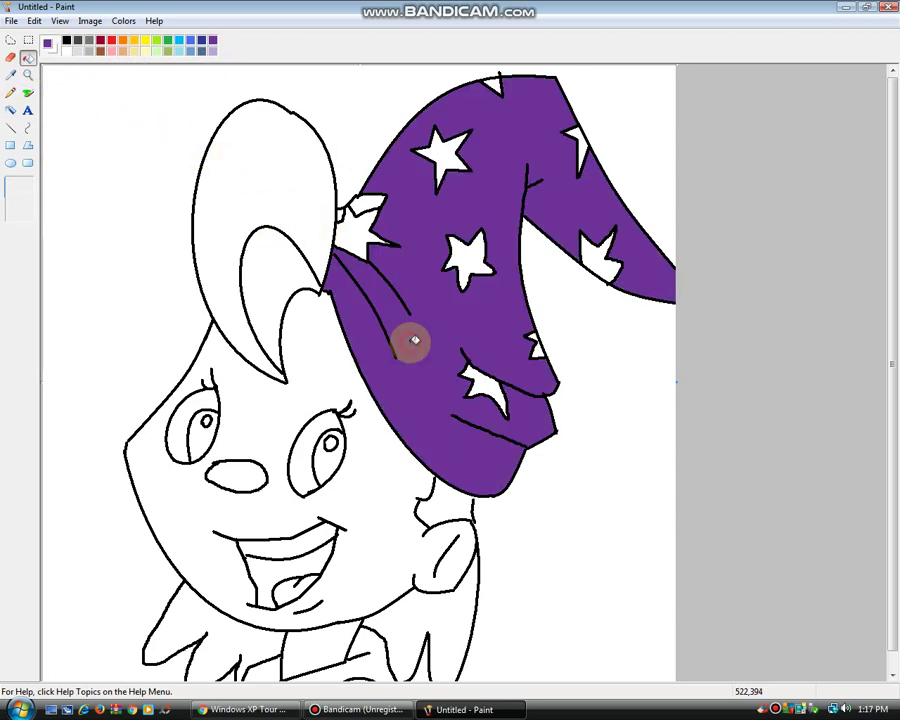
click(372, 197)
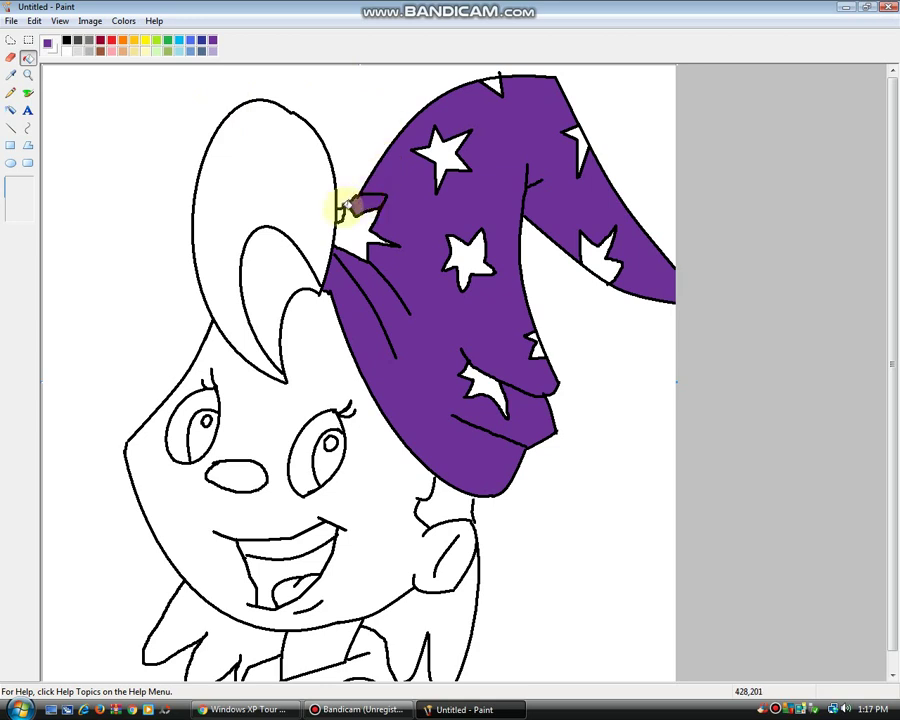
click(338, 206)
key(ctrl+z)
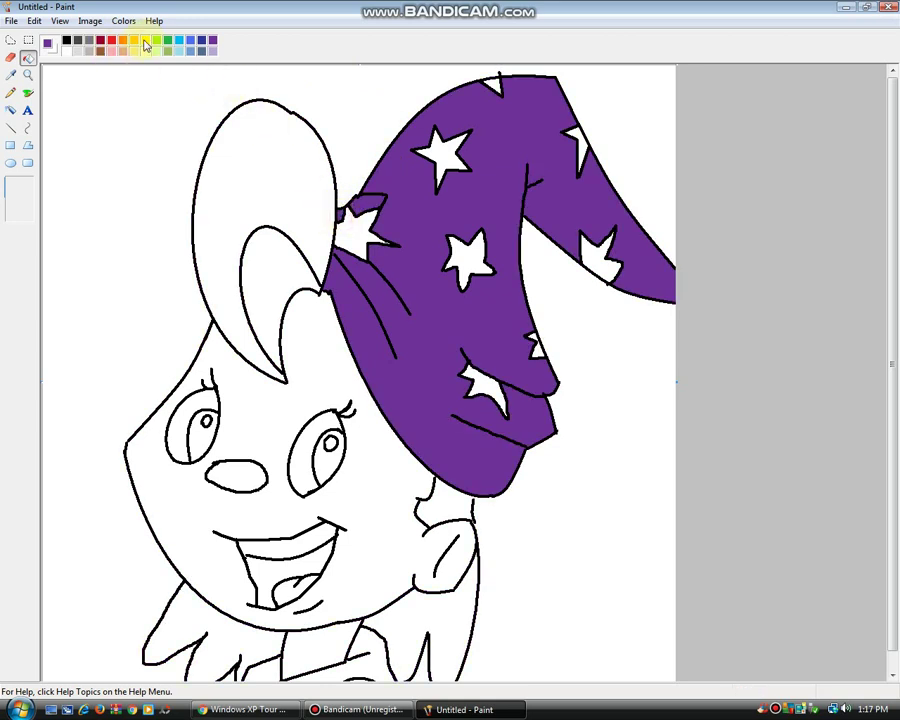
Step: Fill the stars on the hat with yellow, undoing the fill that recolors the outline
click(148, 42)
click(365, 222)
click(452, 248)
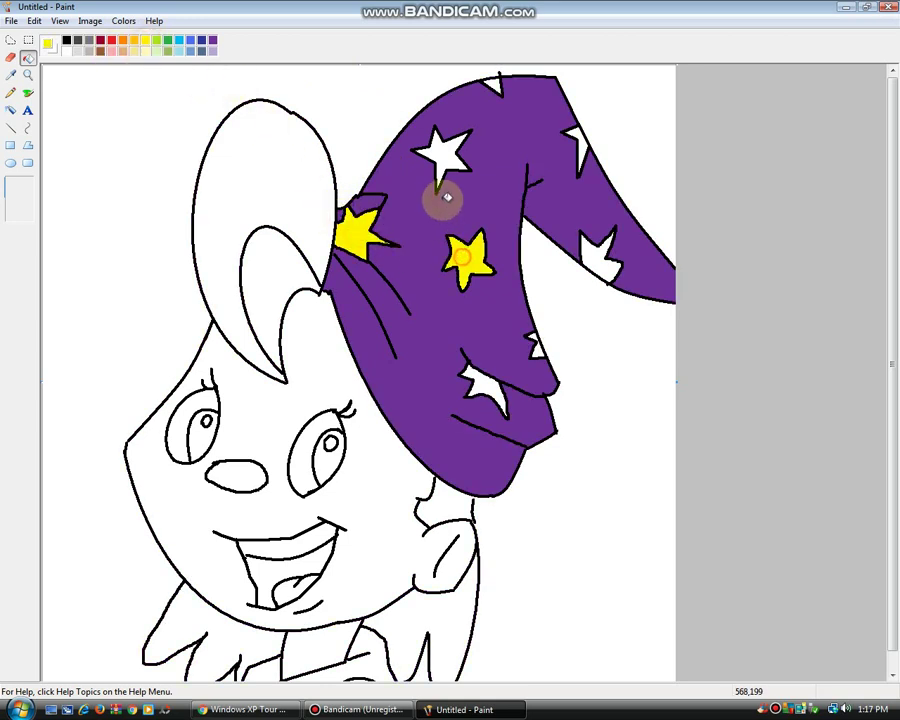
click(440, 152)
click(590, 165)
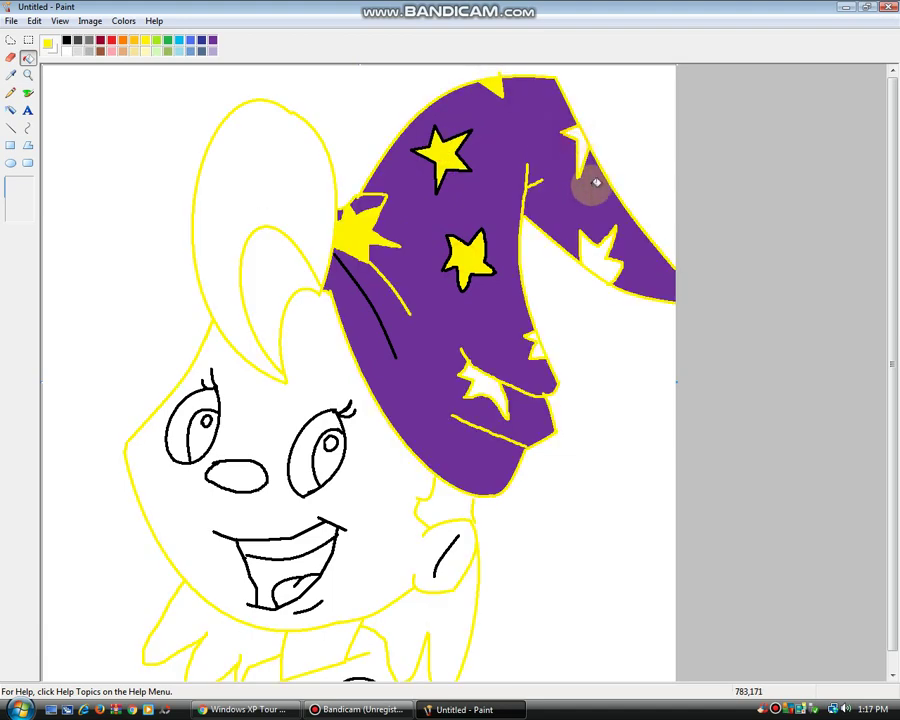
key(ctrl+z)
click(583, 145)
click(598, 251)
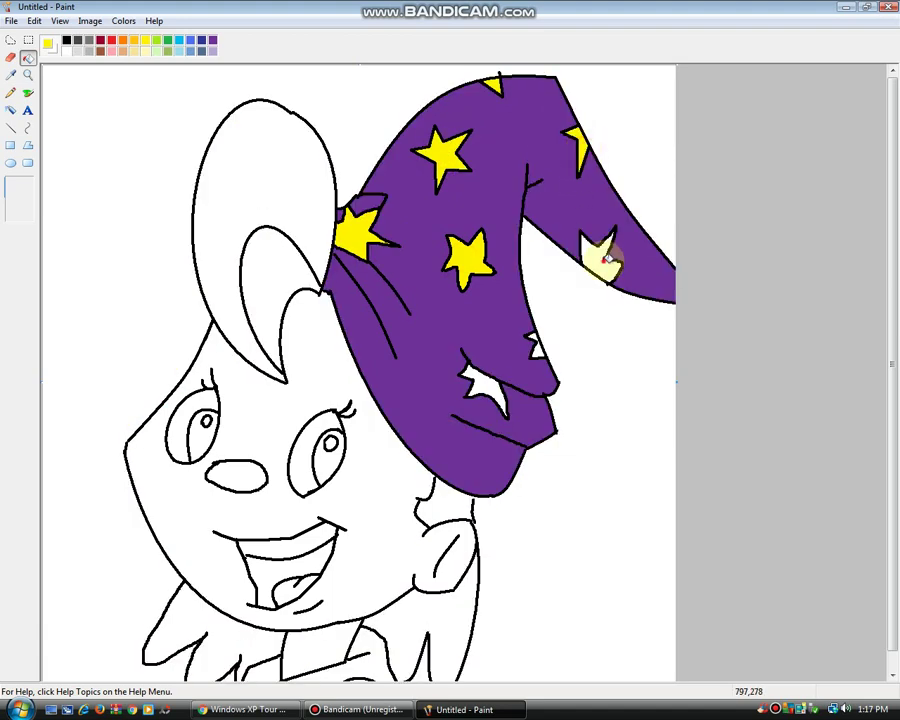
click(485, 367)
click(533, 349)
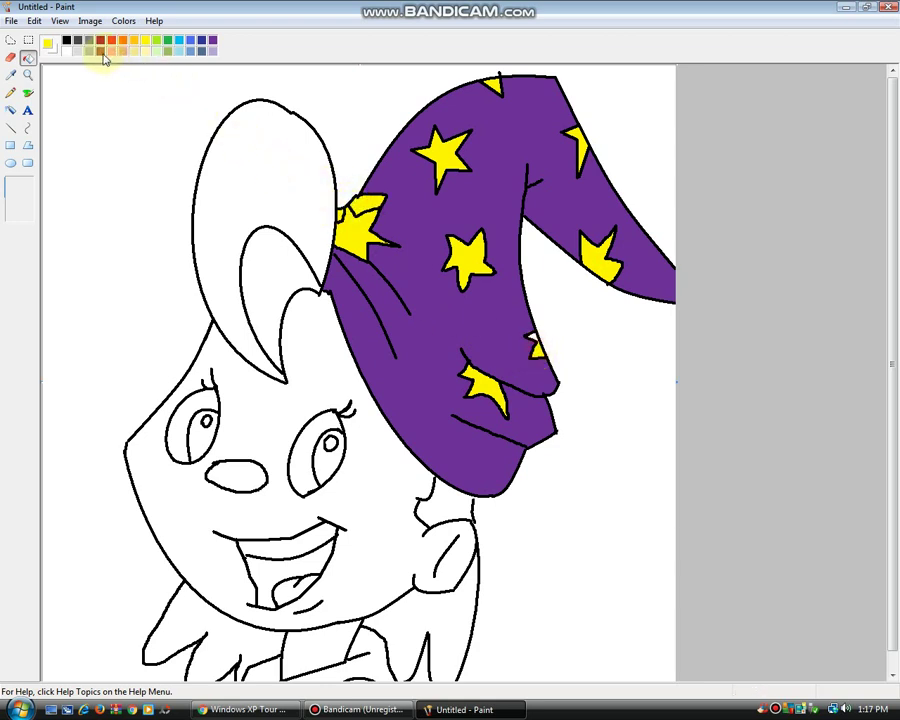
Step: Fill the large front hair tuft with brown and its inner part with a custom very dark brown
click(101, 50)
click(247, 163)
double_click(100, 51)
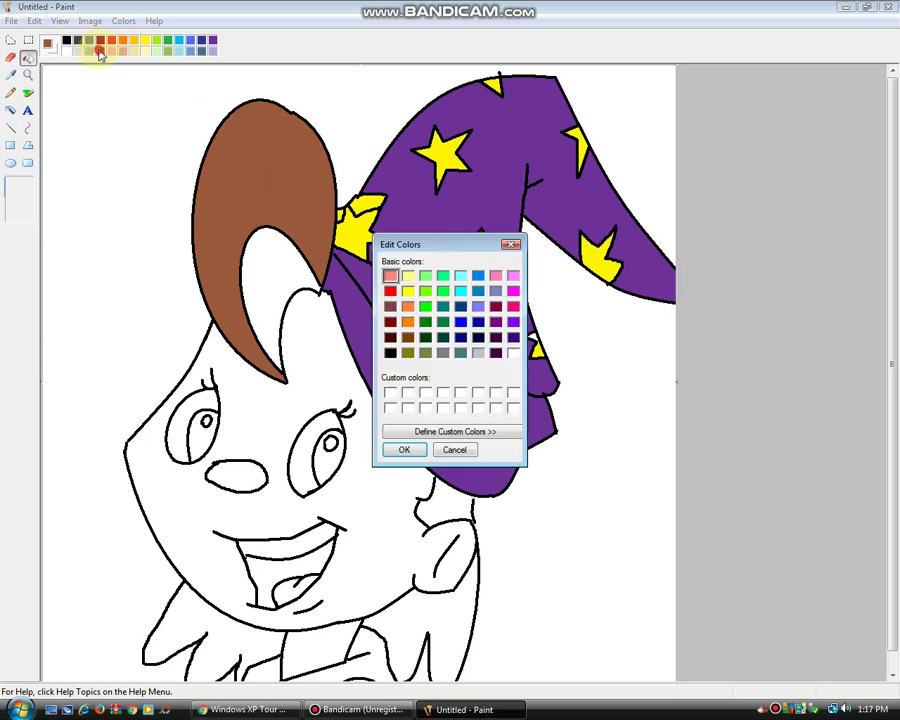
click(478, 435)
click(683, 370)
click(404, 450)
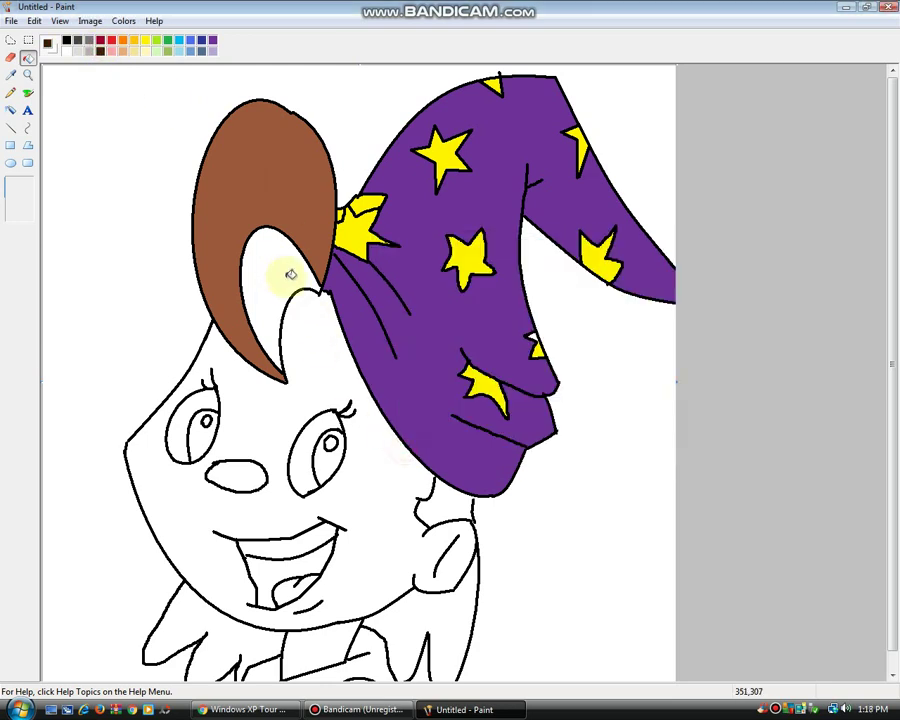
click(287, 273)
Step: Pick up the brown of the front hair and restore it as the palette's brown
scroll(895, 405, down, 1)
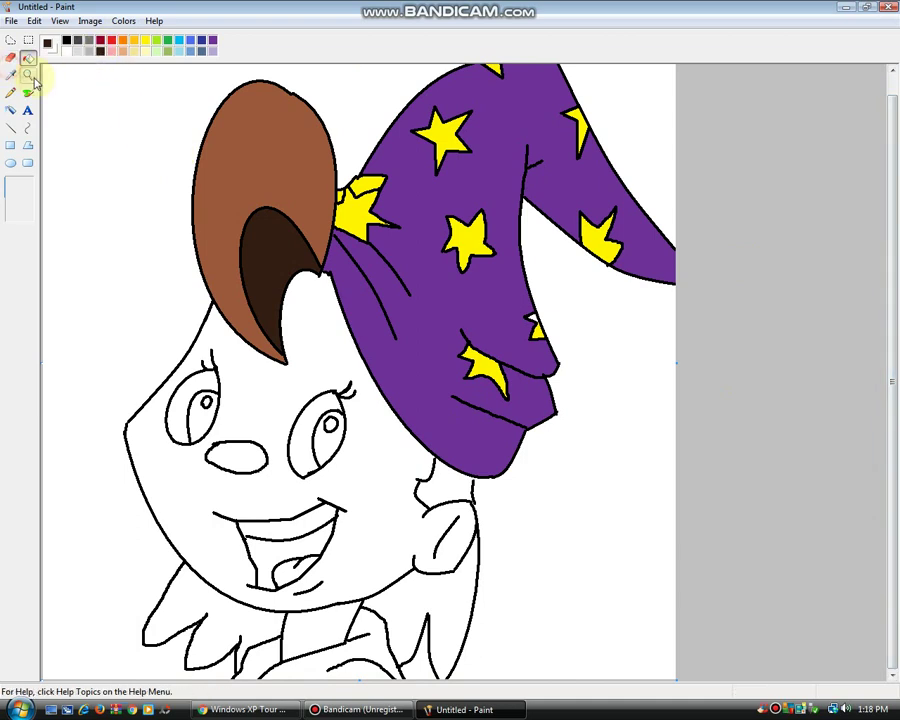
click(10, 74)
click(267, 133)
click(121, 21)
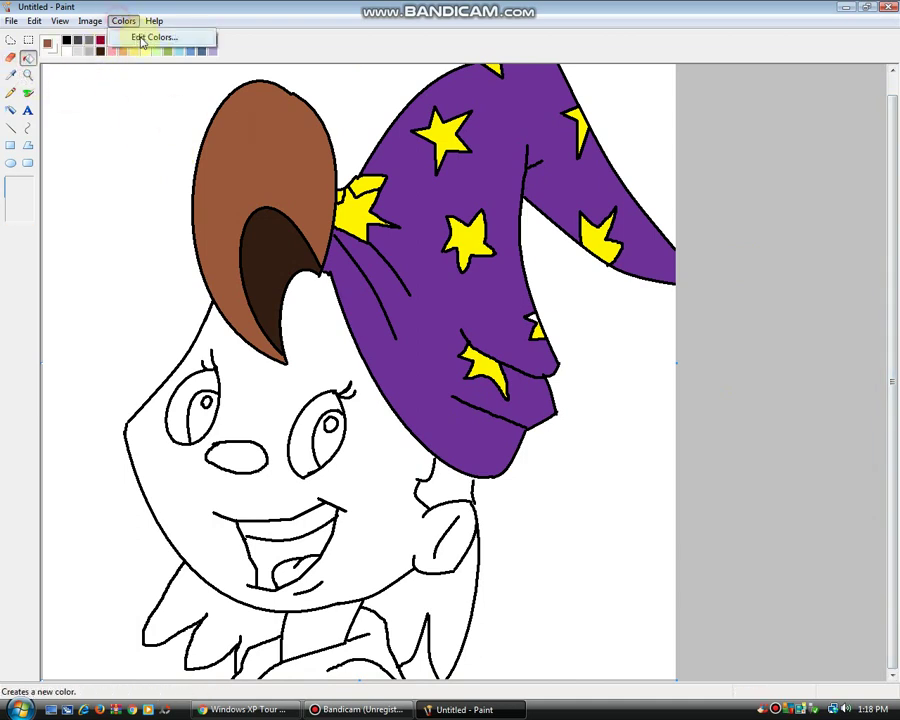
click(135, 34)
click(405, 451)
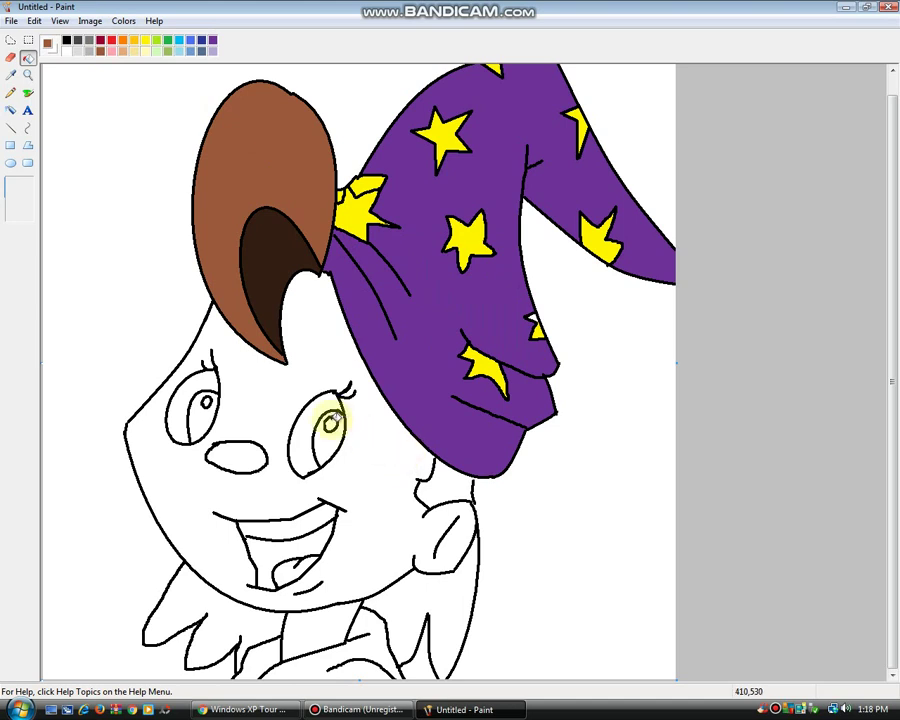
Step: Undo the trial fill above the ear and close the gap in that hair outline with a black line
click(453, 486)
key(ctrl+z)
click(10, 128)
click(66, 40)
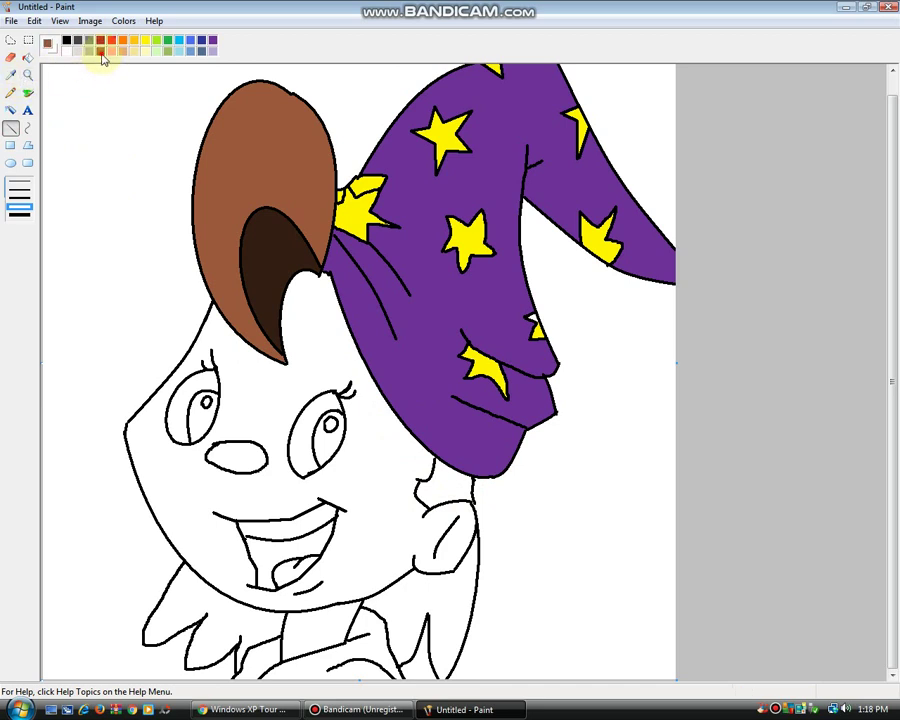
Step: Fill the hair above the ear and the strands on both sides of the neck with brown
click(28, 57)
click(443, 474)
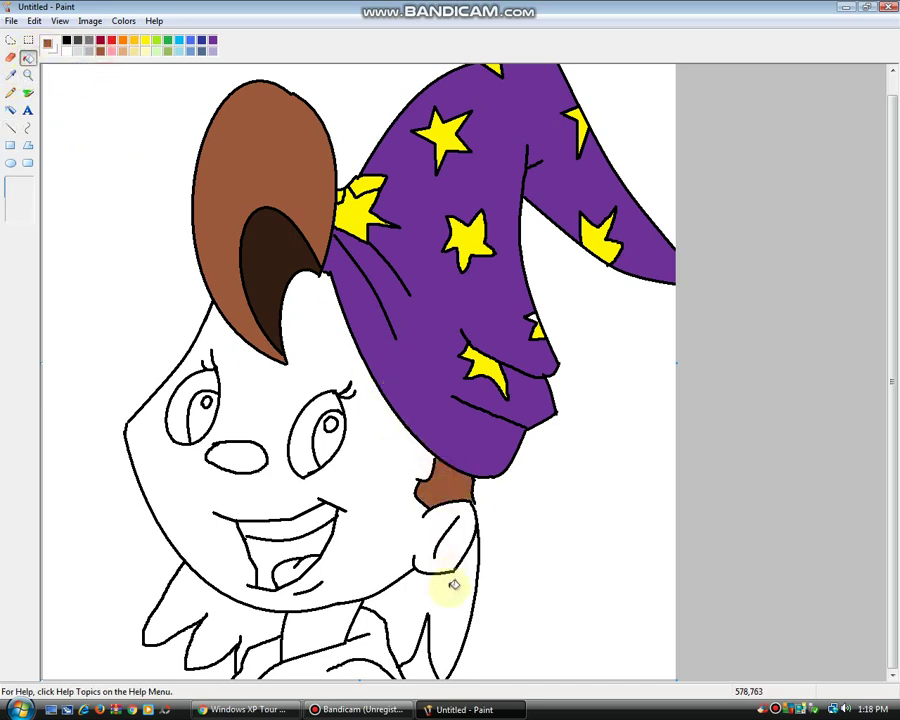
click(425, 617)
click(223, 622)
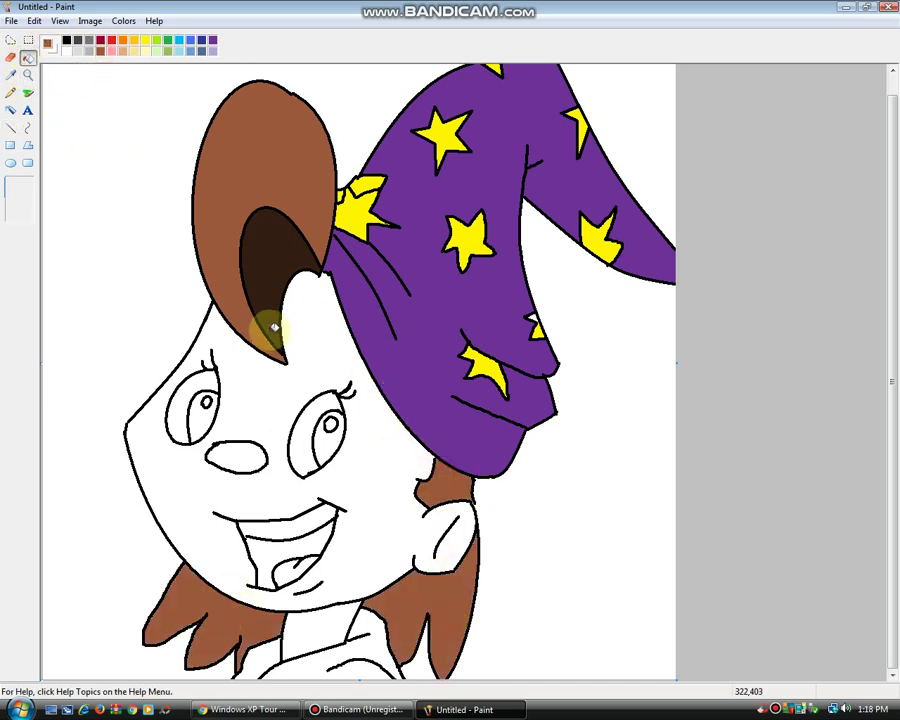
Step: Define a custom skin tone of red 255, green 210, blue 166 and fill the face, ear and neck with it
double_click(132, 45)
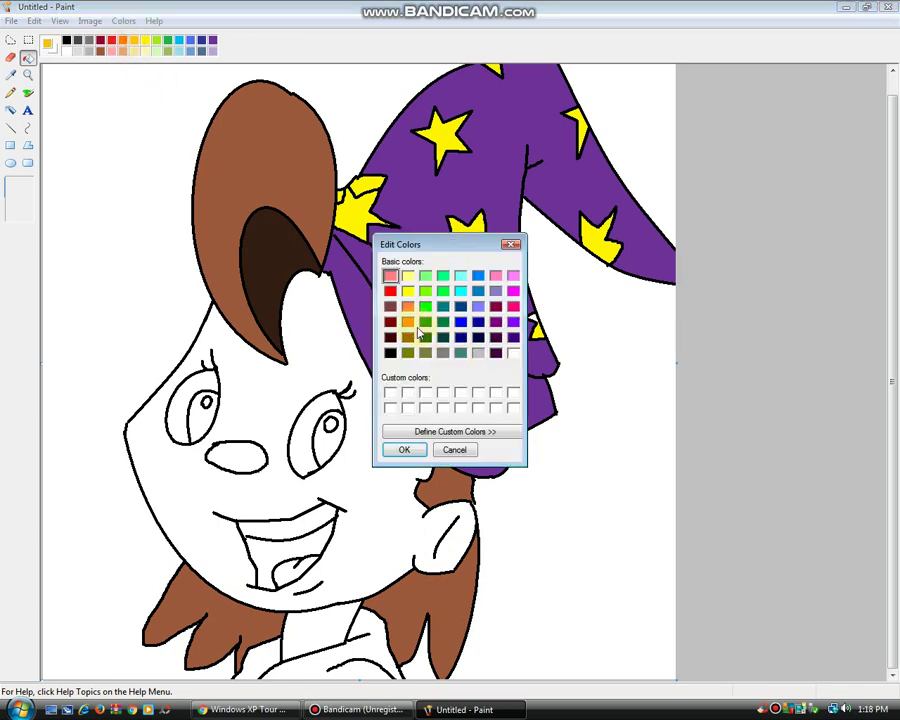
click(503, 437)
drag(683, 323, 683, 281)
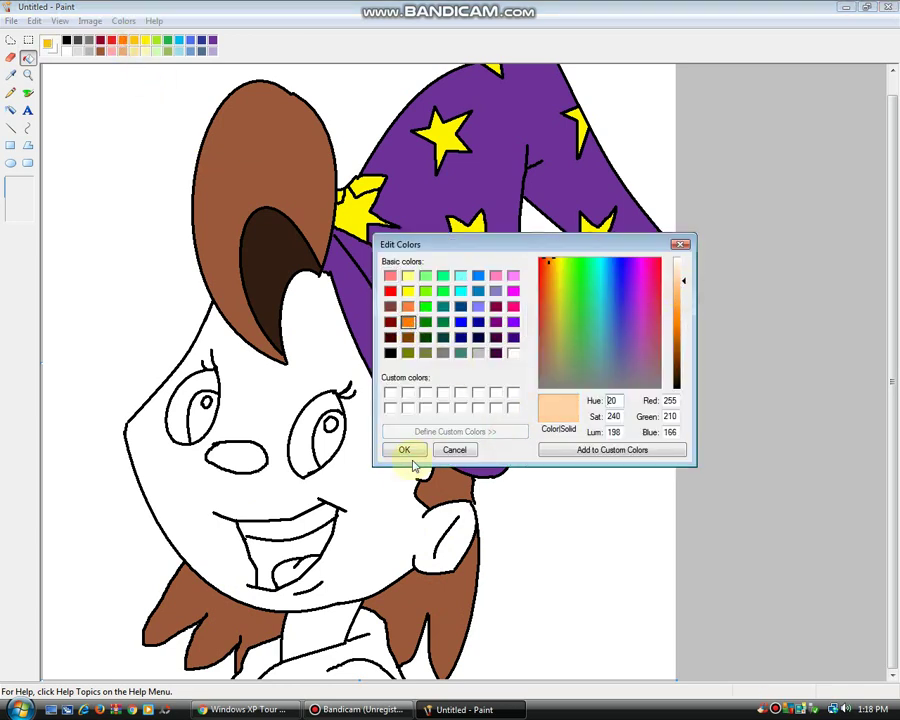
click(404, 448)
click(389, 466)
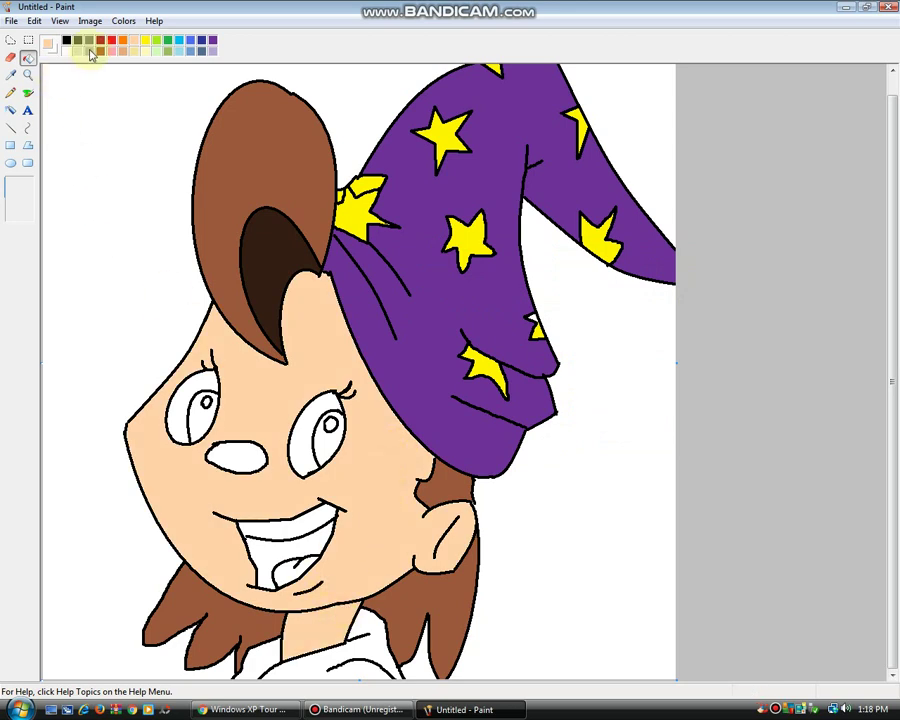
Step: Fill the inside of the mouth with dark red and the tongue with pink
click(276, 554)
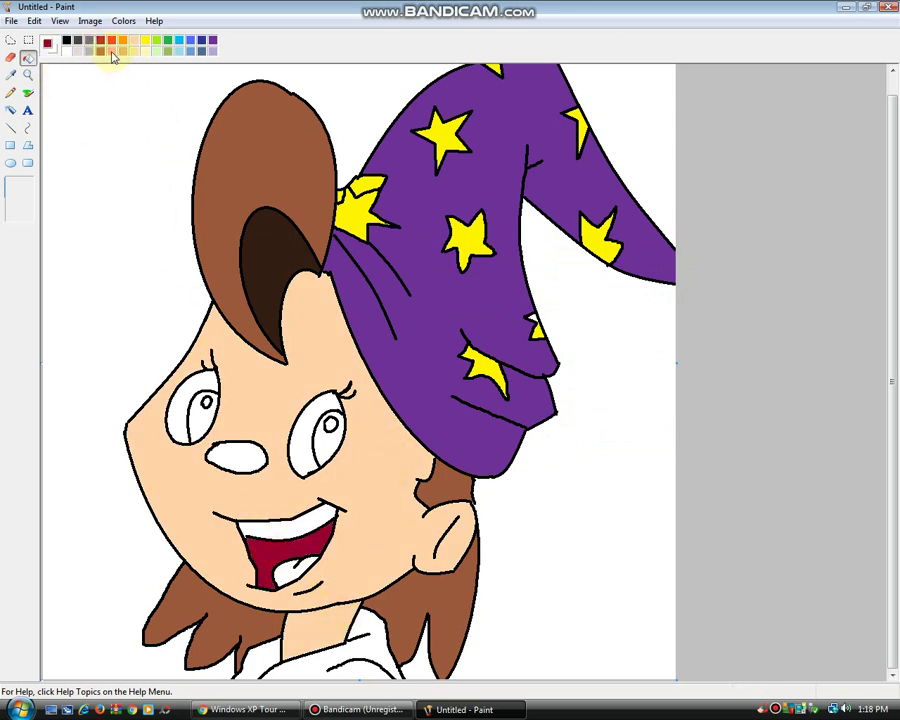
click(111, 51)
click(296, 571)
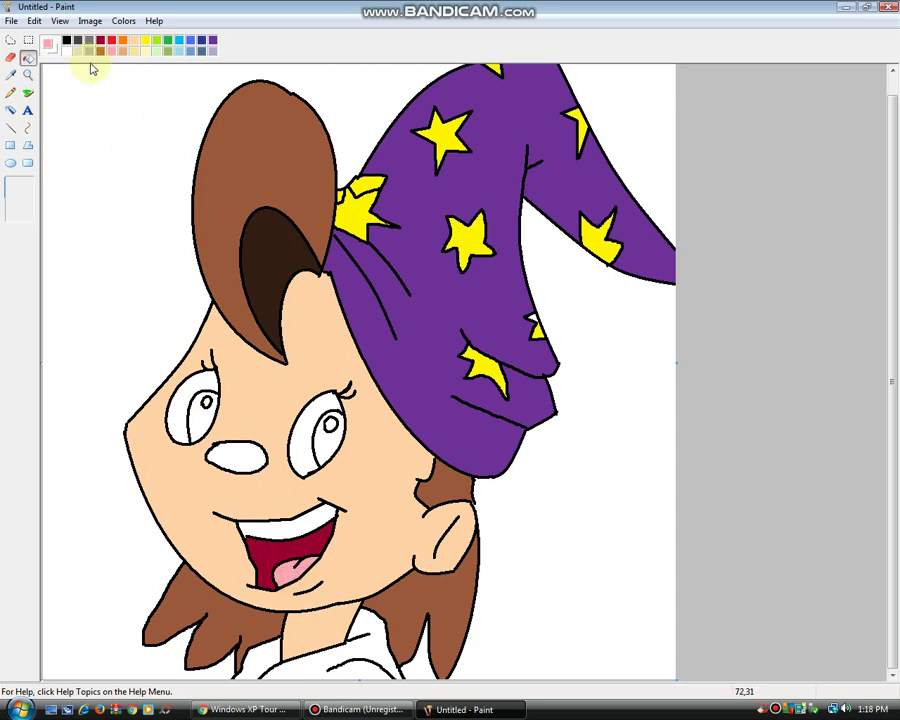
Step: Fill the pupils of both eyes with black and the clothing below the neck with purple
click(207, 412)
click(318, 427)
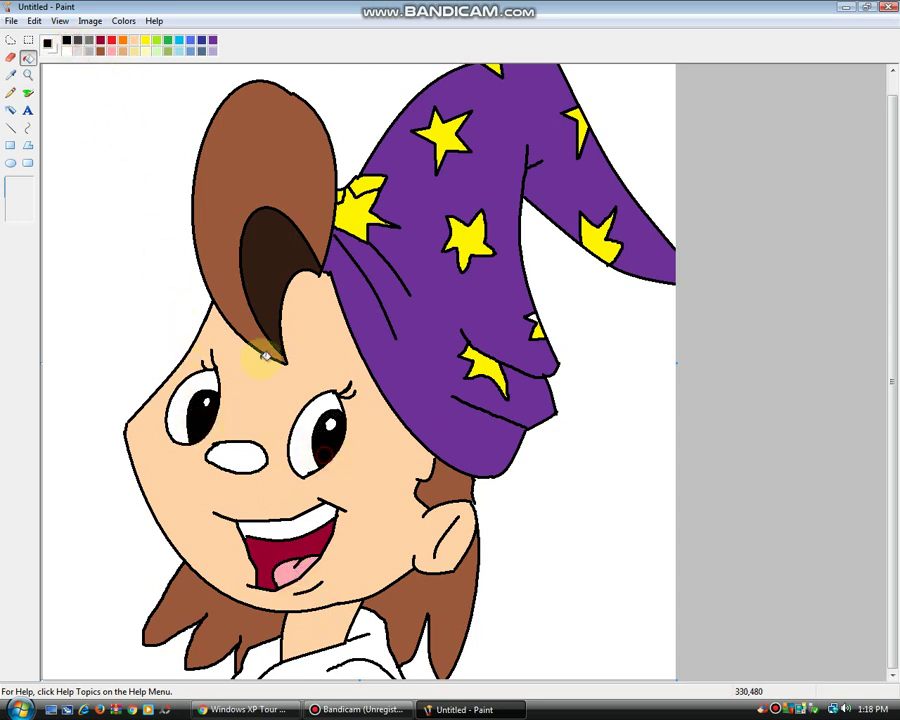
click(371, 622)
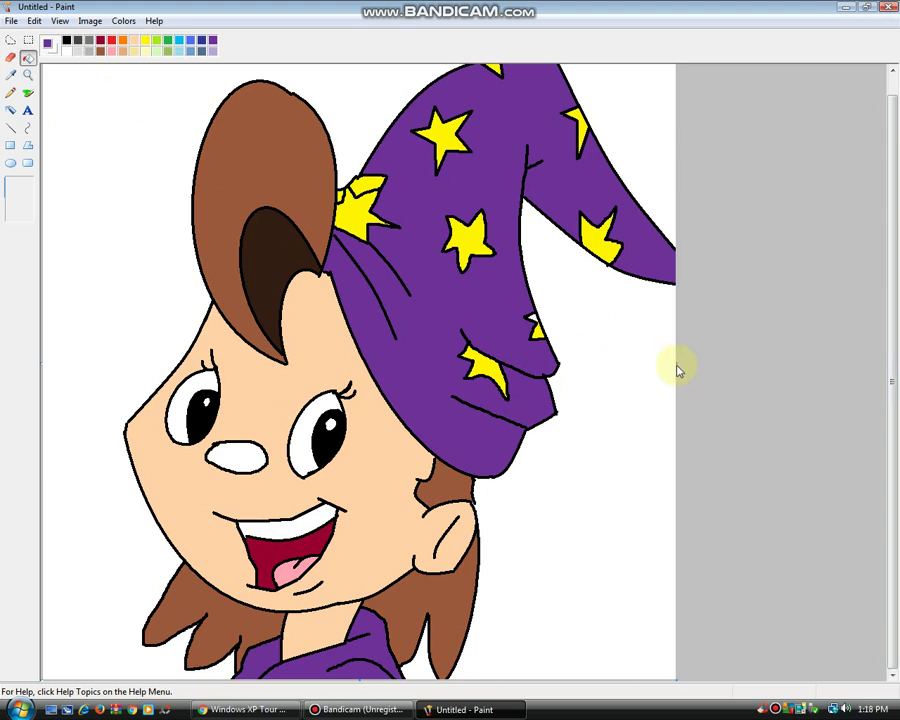
Step: Widen the canvas well beyond the right edge of the drawing
drag(678, 362, 892, 358)
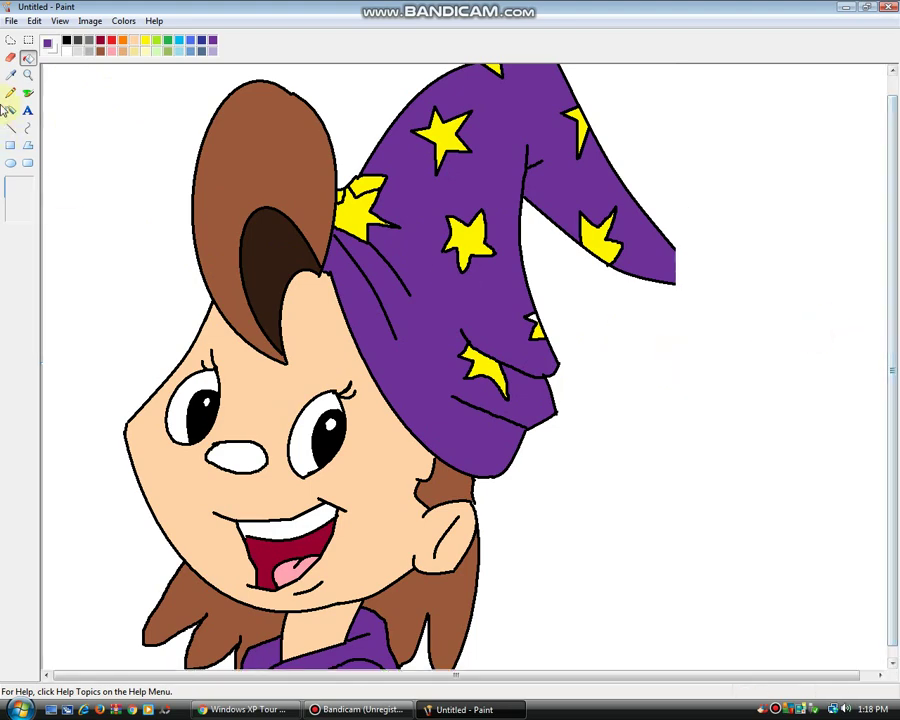
click(28, 40)
click(34, 20)
click(62, 105)
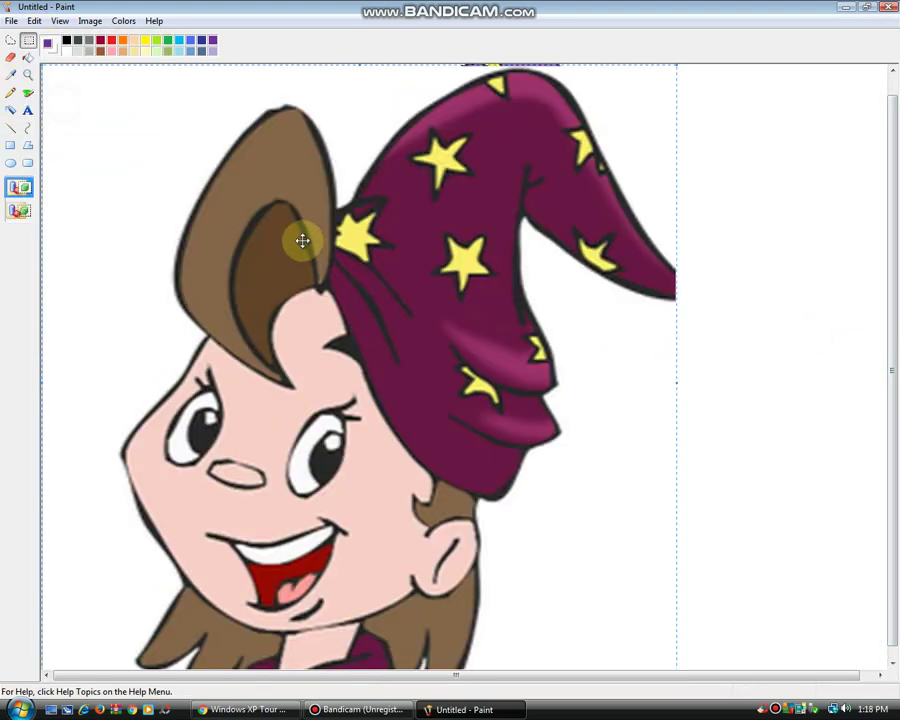
mouse_move(300, 240)
mouse_down()
mouse_move(690, 262)
mouse_move(749, 255)
mouse_move(534, 256)
mouse_up()
key(Delete)
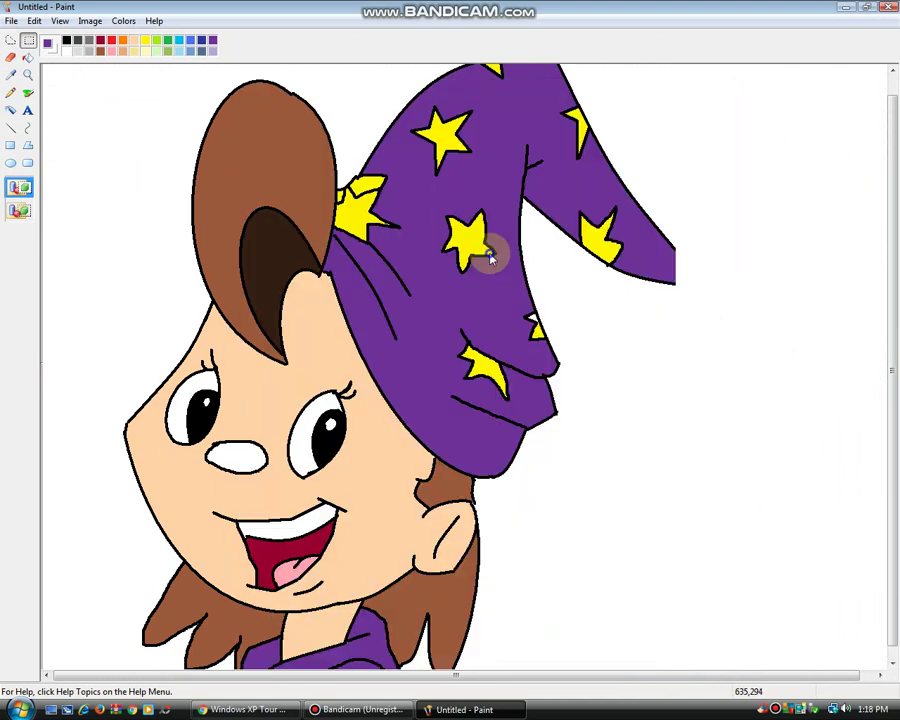
Step: Narrow the canvas so its right edge meets the tip of the wizard hat
click(28, 75)
click(271, 187)
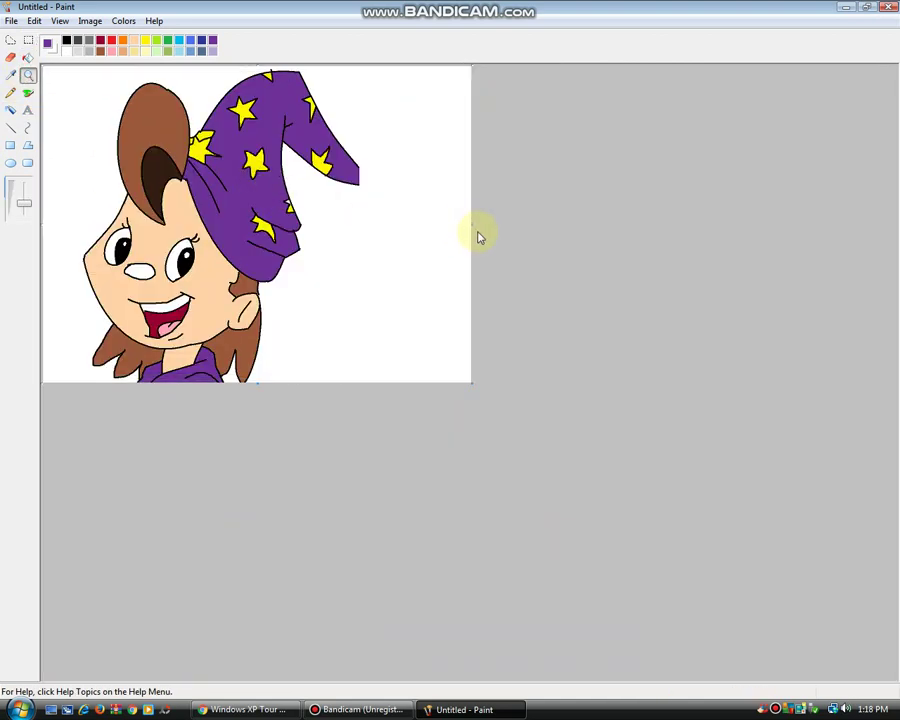
drag(472, 225, 358, 224)
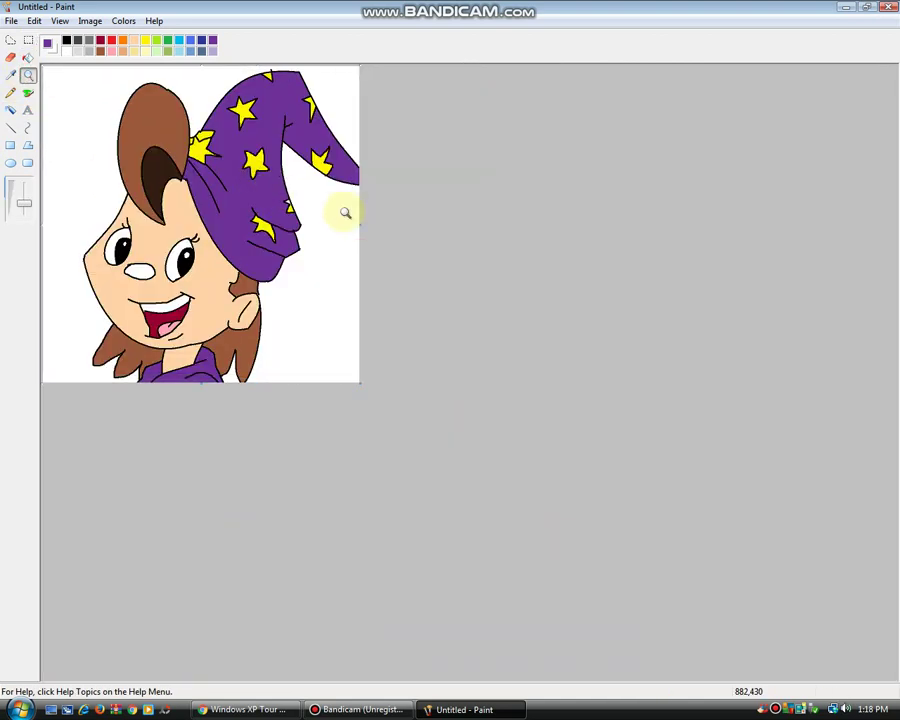
Step: Fill the nose with the same skin tone as the face
click(147, 176)
click(296, 402)
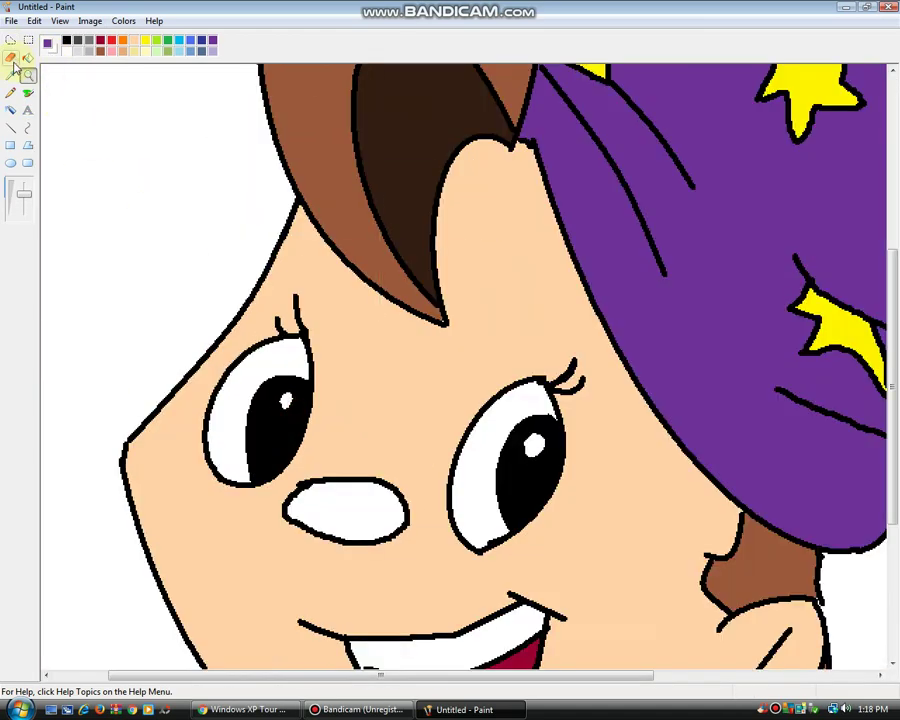
click(28, 57)
click(140, 45)
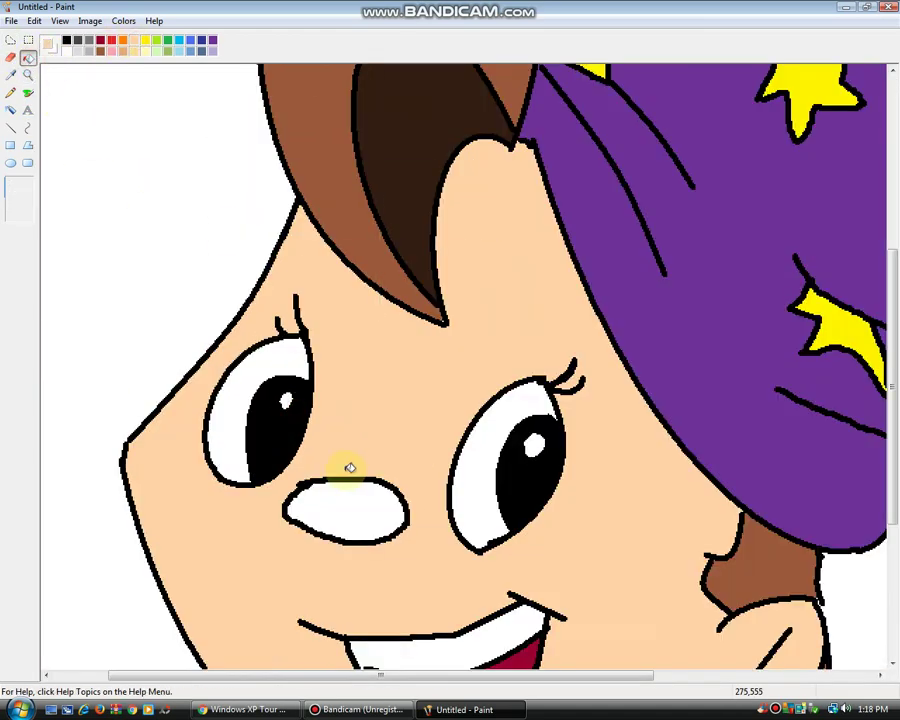
click(346, 490)
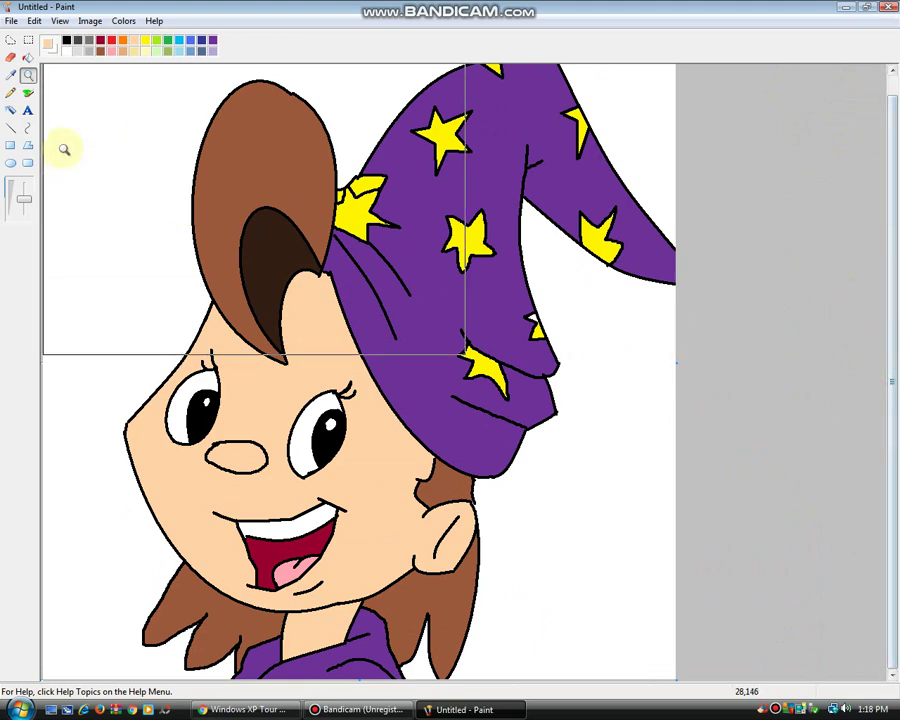
Step: Fill the white background around the character with light purple
click(28, 57)
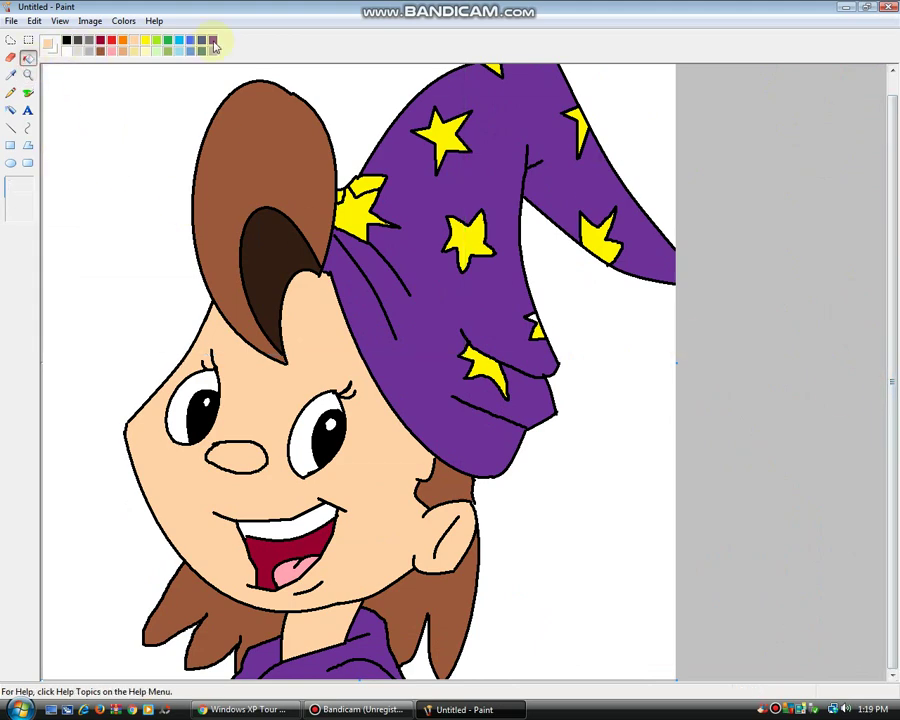
click(134, 112)
click(588, 384)
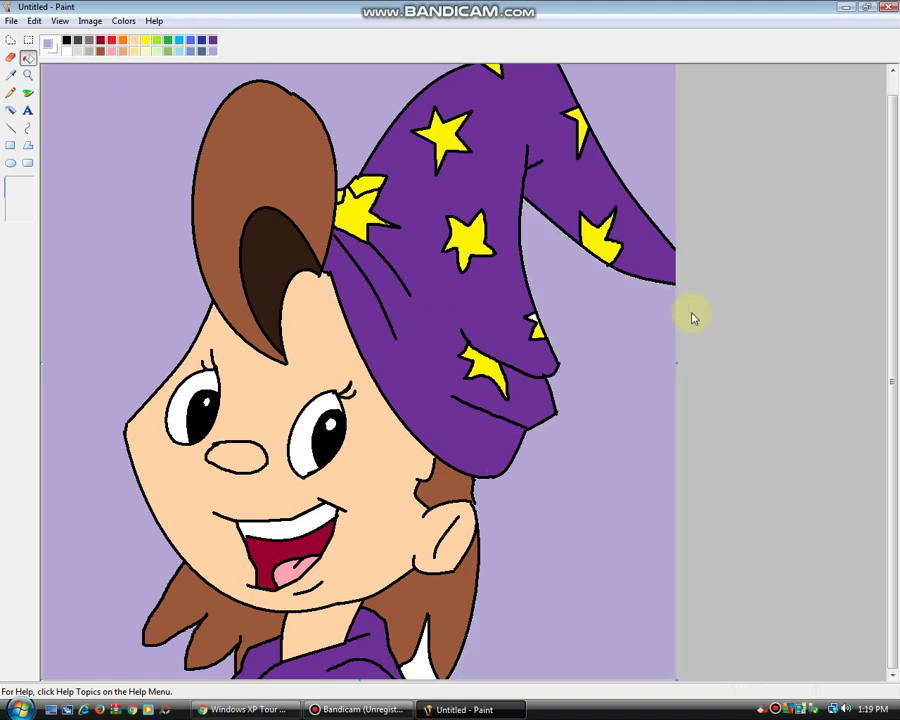
Step: Fill the remaining white part of the small star on the hat's right edge with yellow
click(28, 75)
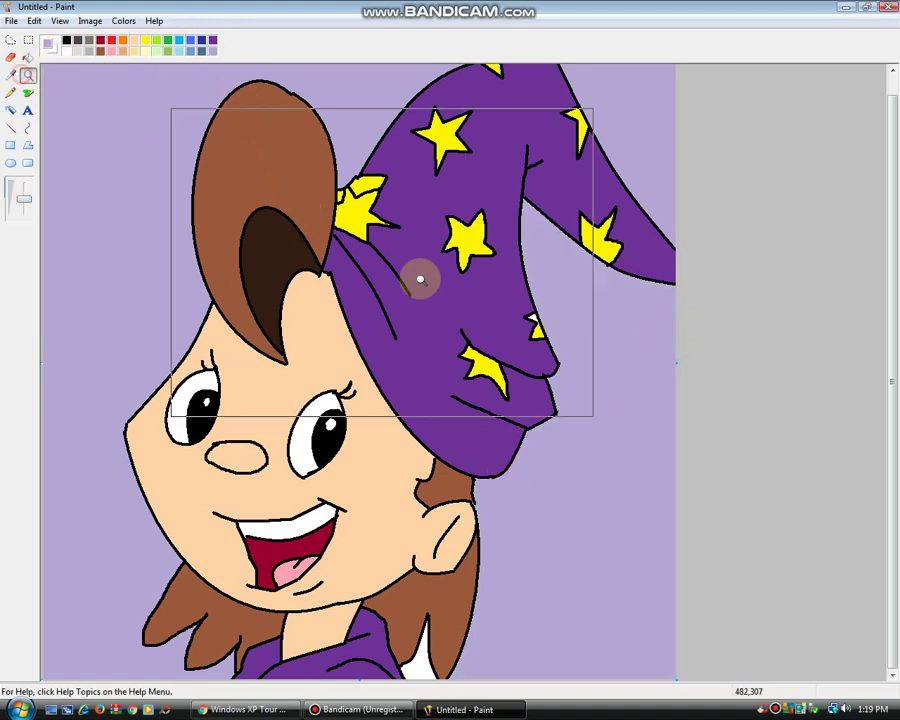
click(500, 295)
click(576, 393)
click(28, 57)
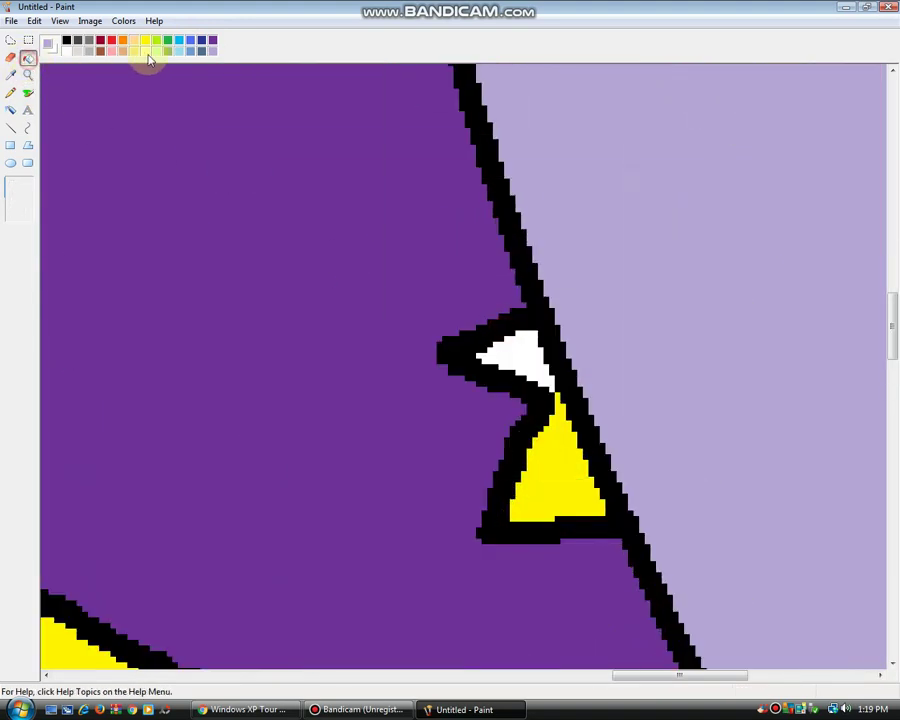
click(146, 42)
click(516, 365)
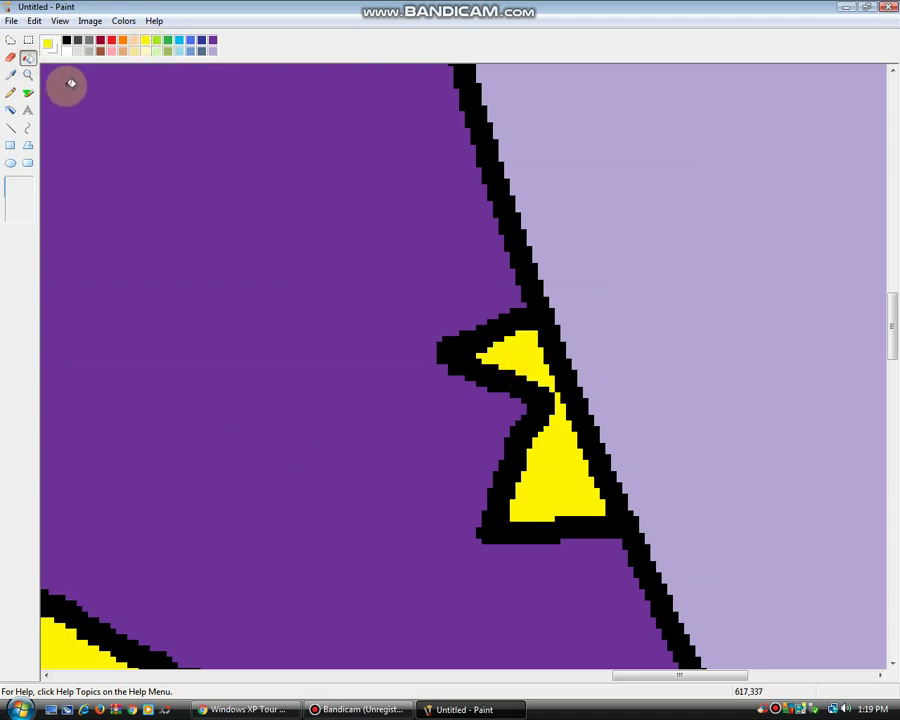
Step: Cover the small white gap where the hair outline meets the top of the ear with a black brush stroke
click(30, 77)
right_click(462, 319)
right_click(462, 319)
right_click(462, 319)
right_click(462, 320)
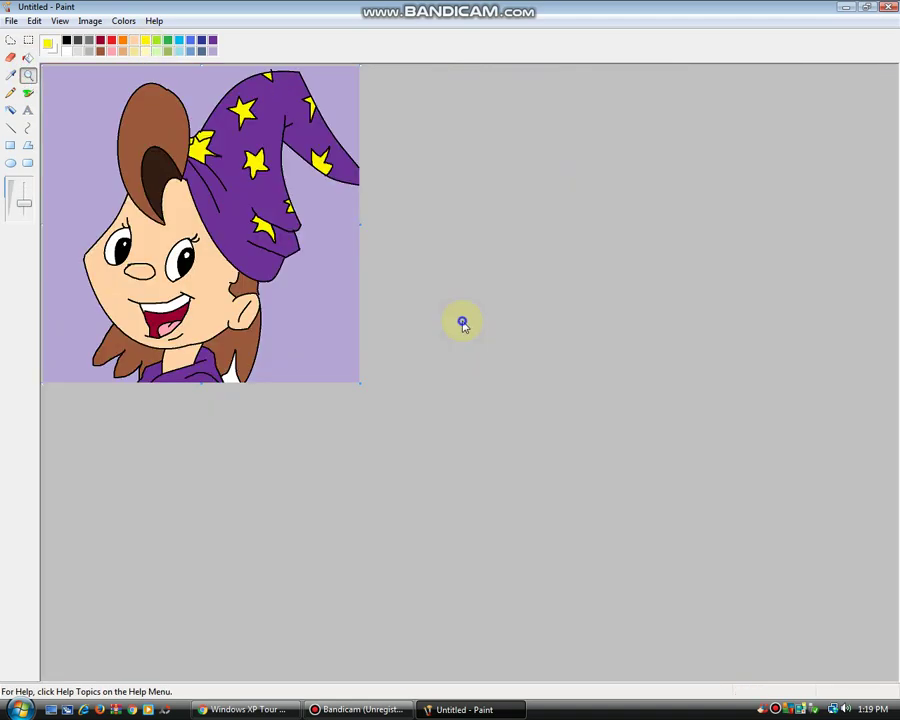
click(284, 261)
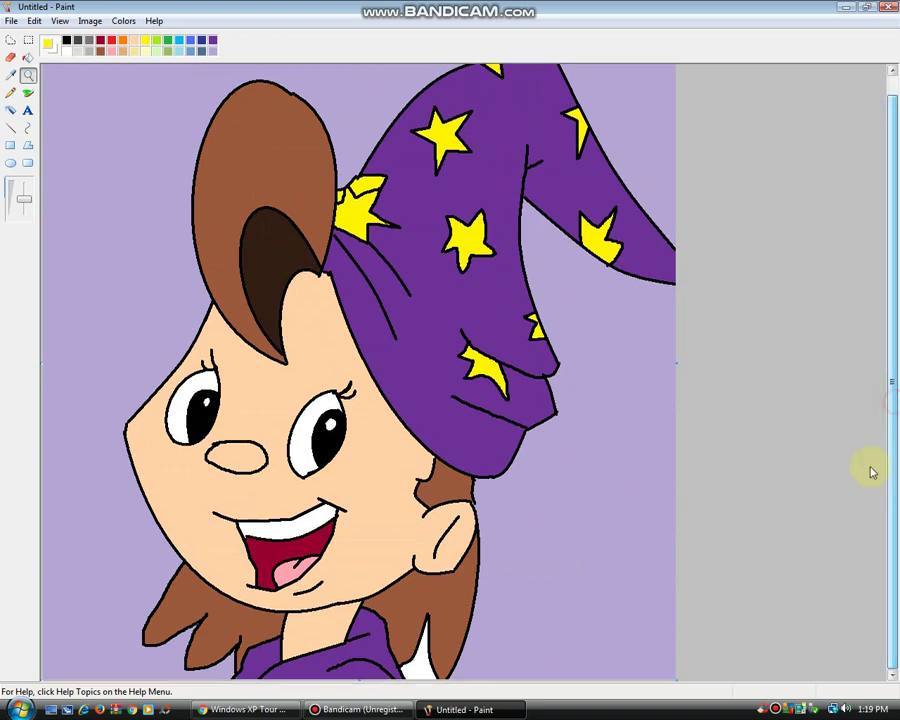
click(523, 418)
click(490, 481)
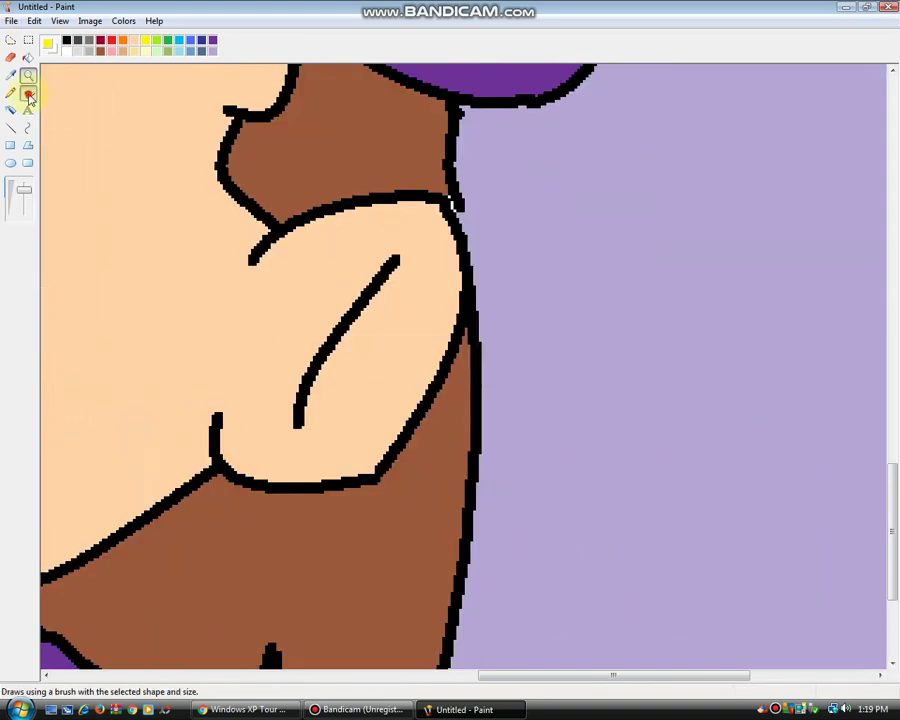
click(28, 92)
mouse_move(454, 209)
mouse_down()
mouse_move(434, 201)
mouse_move(448, 211)
mouse_up()
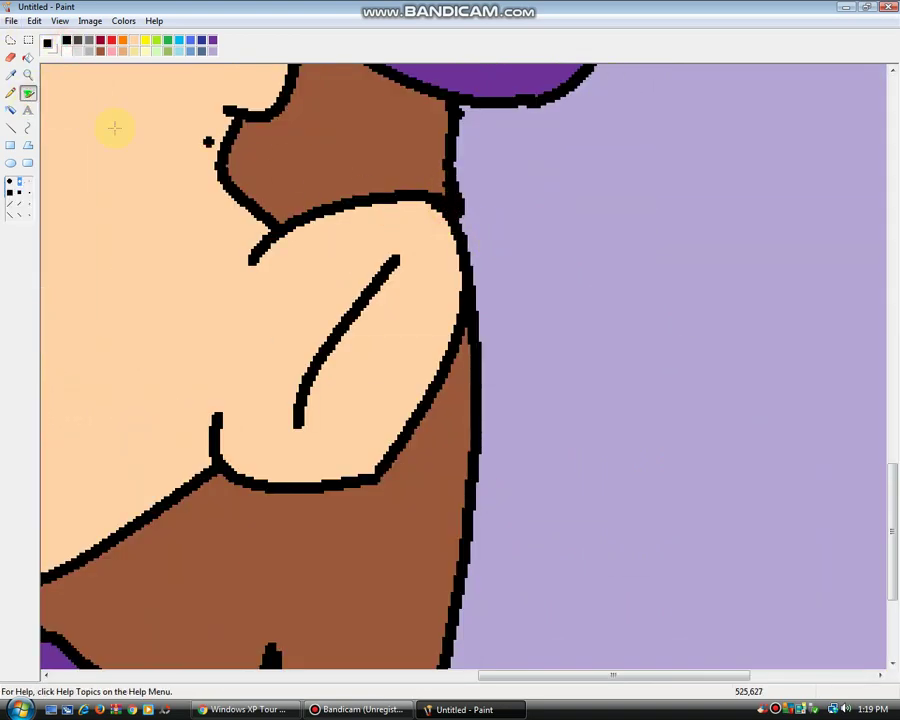
Step: Define a very dark purple of red 26, green 0, blue 26 as the color for the text
click(31, 77)
right_click(217, 153)
right_click(217, 153)
right_click(217, 153)
click(196, 269)
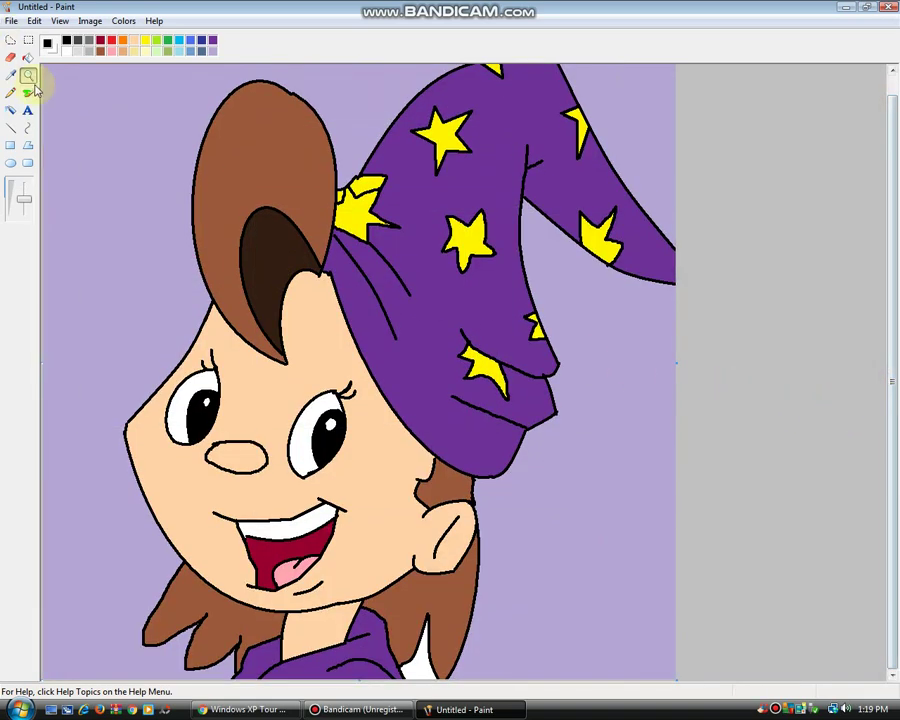
click(28, 110)
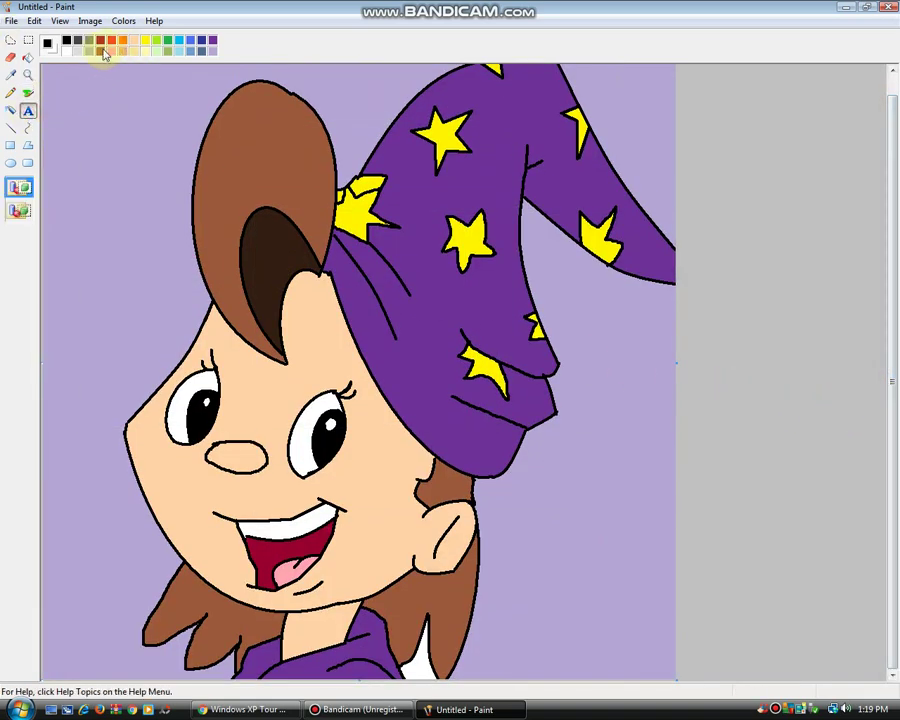
double_click(104, 53)
click(494, 428)
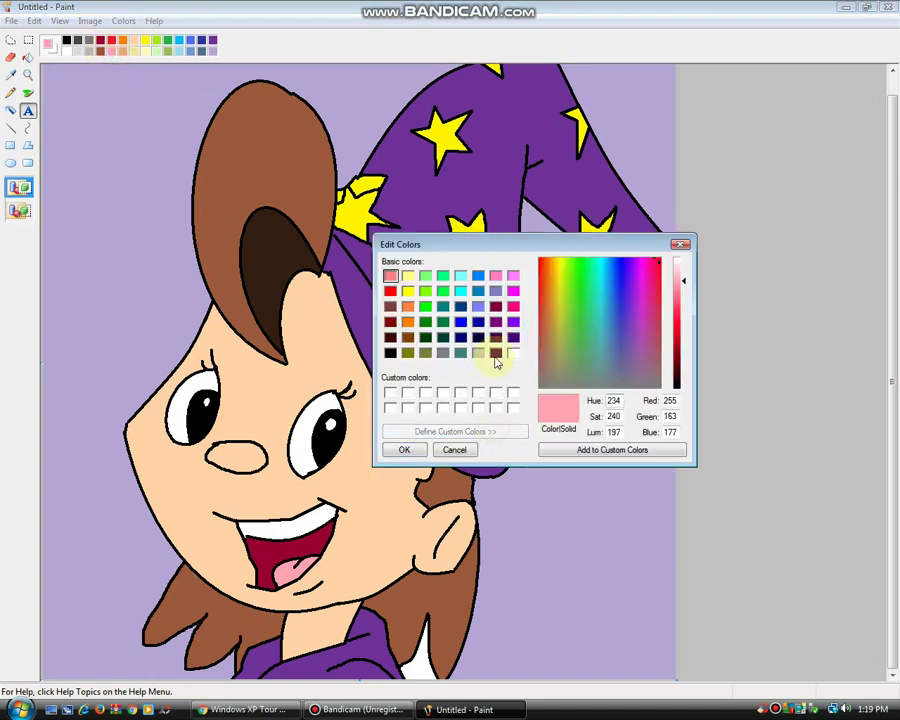
click(496, 352)
drag(688, 370, 685, 384)
click(398, 450)
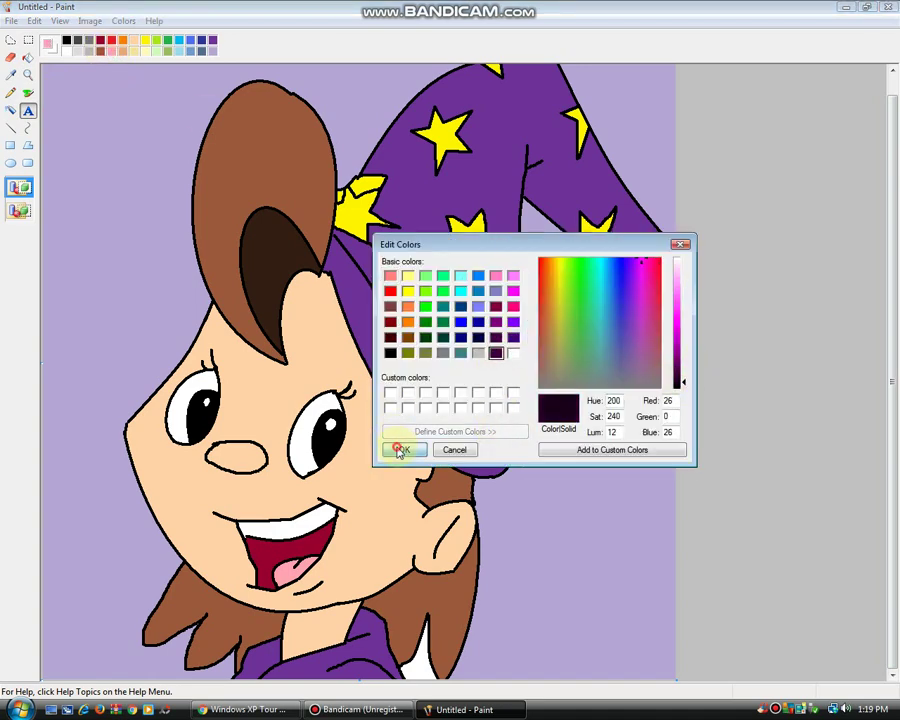
Step: Add a text box with transparent background right of the neck, reading "Didi" and "Created By" followed by the creator's username
drag(530, 452, 763, 605)
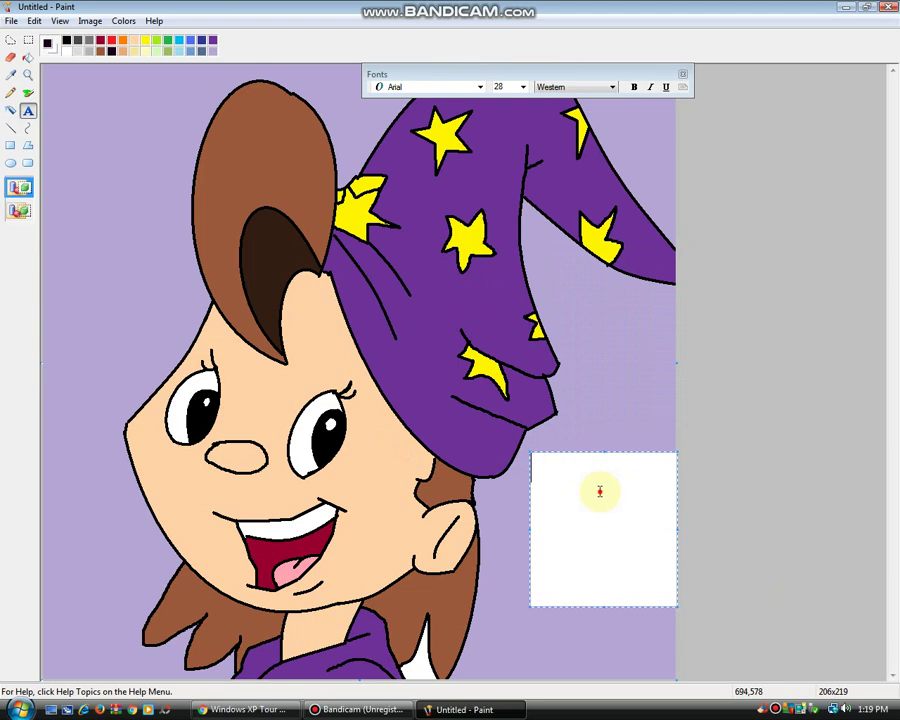
click(20, 210)
click(618, 570)
text(S)
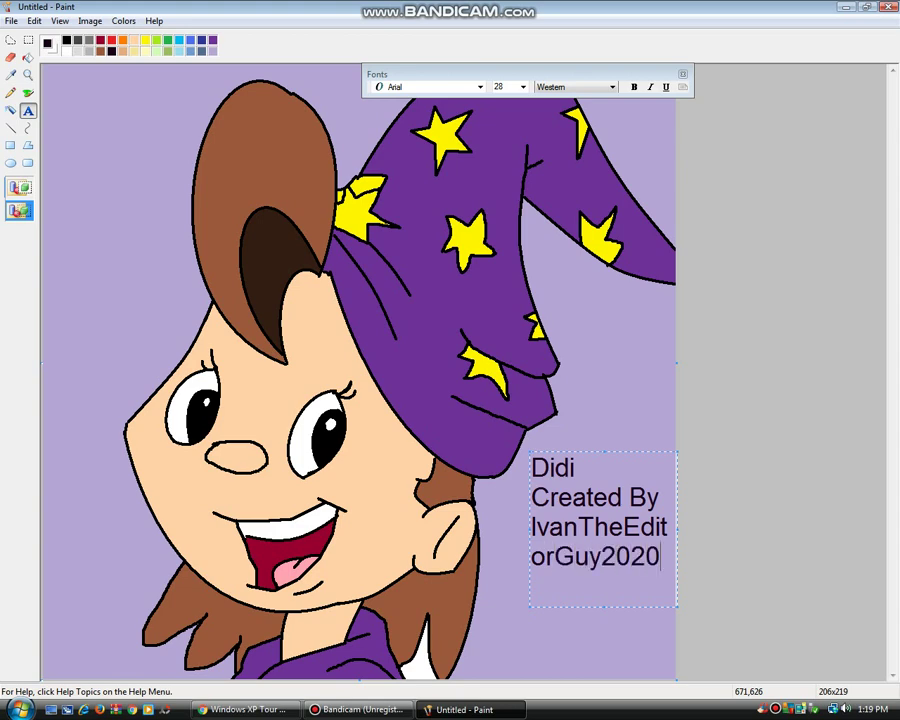
Step: Set the whole caption to size 18 in a softer sans-serif font with old-style numerals and place it on the canvas
drag(669, 557, 432, 50)
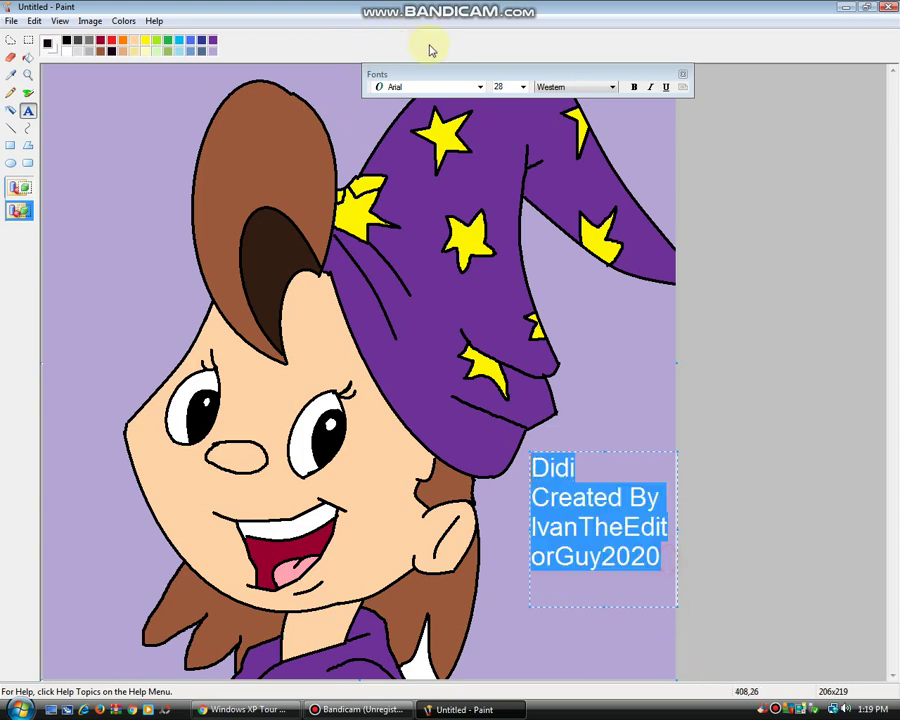
click(522, 86)
click(498, 149)
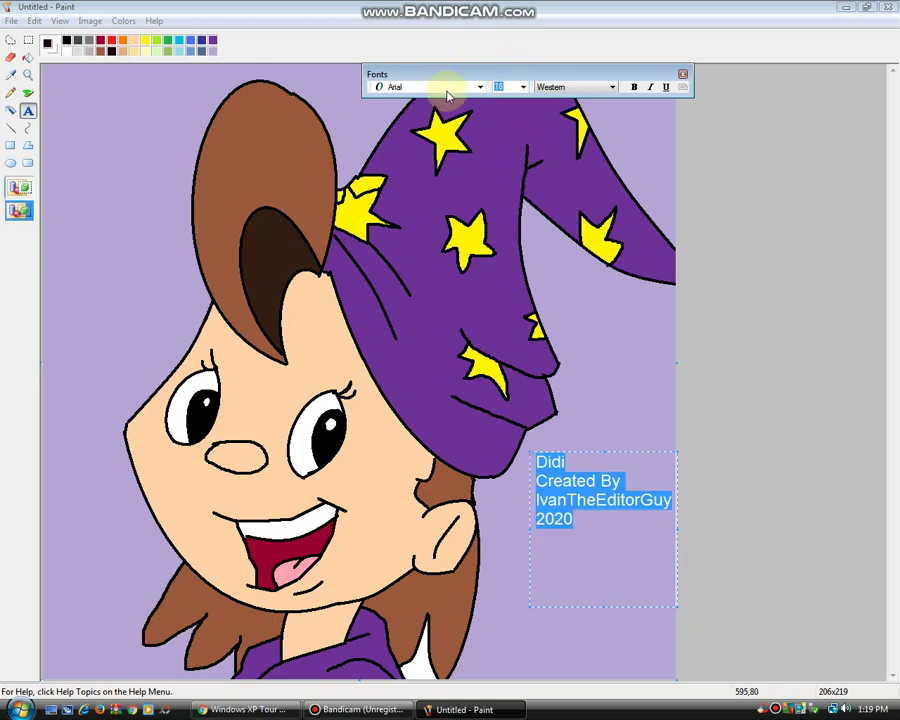
click(480, 87)
scroll(480, 108, up, 2)
click(430, 234)
click(460, 296)
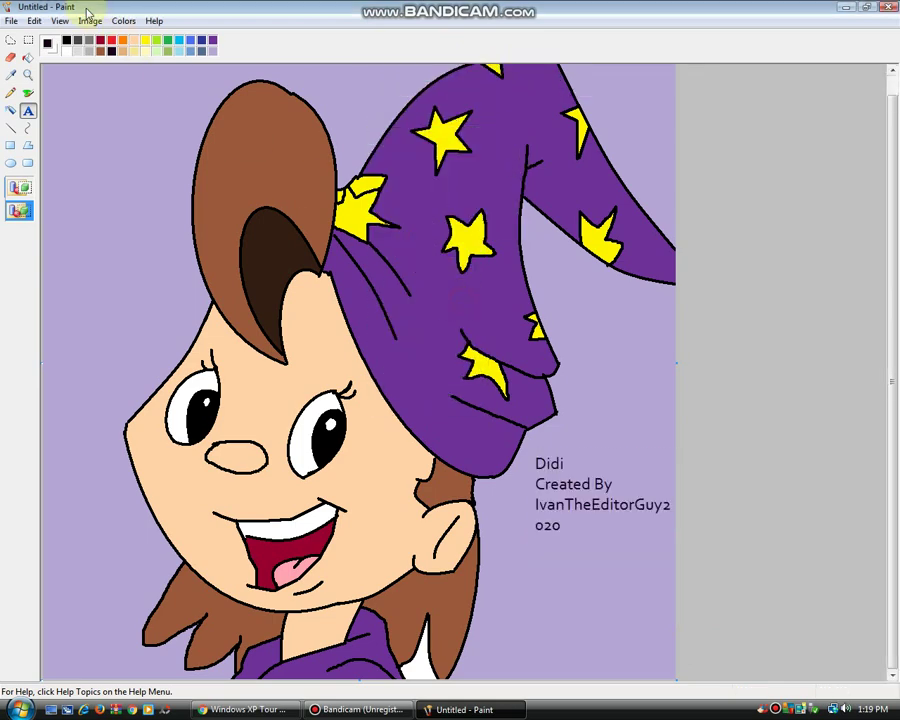
Step: Save the picture as a JPEG named "Didi" in the Pictures folder
click(10, 20)
click(50, 84)
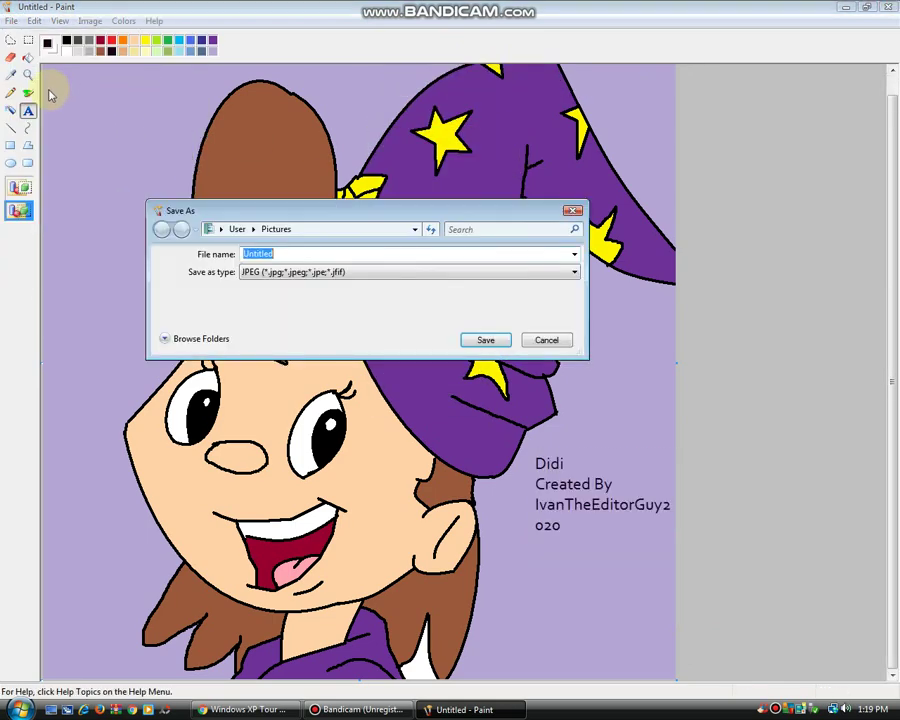
key(Tab)
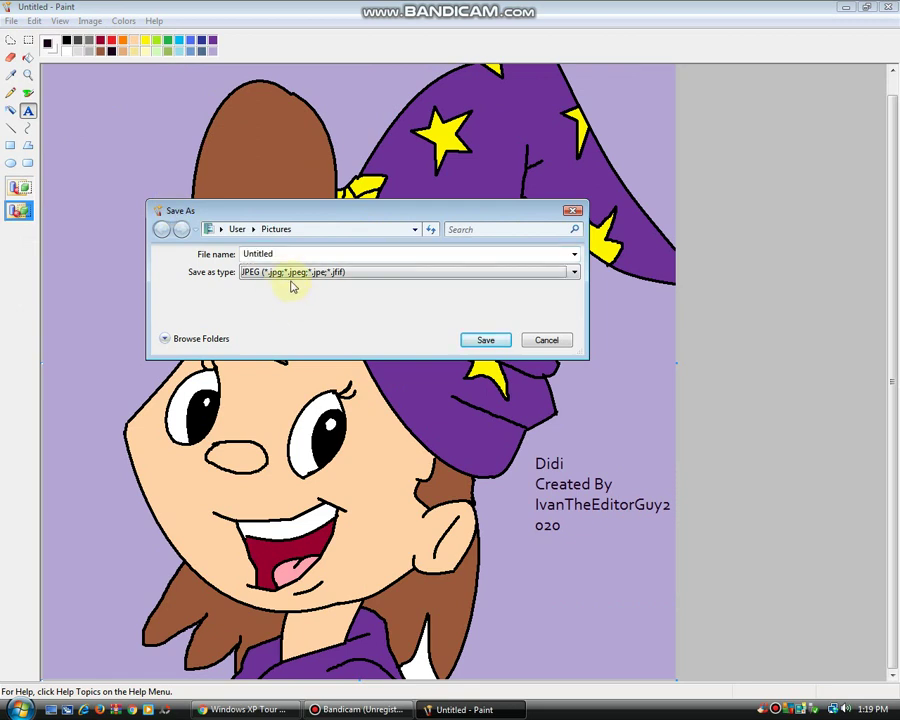
key(shift+Tab)
text(D)
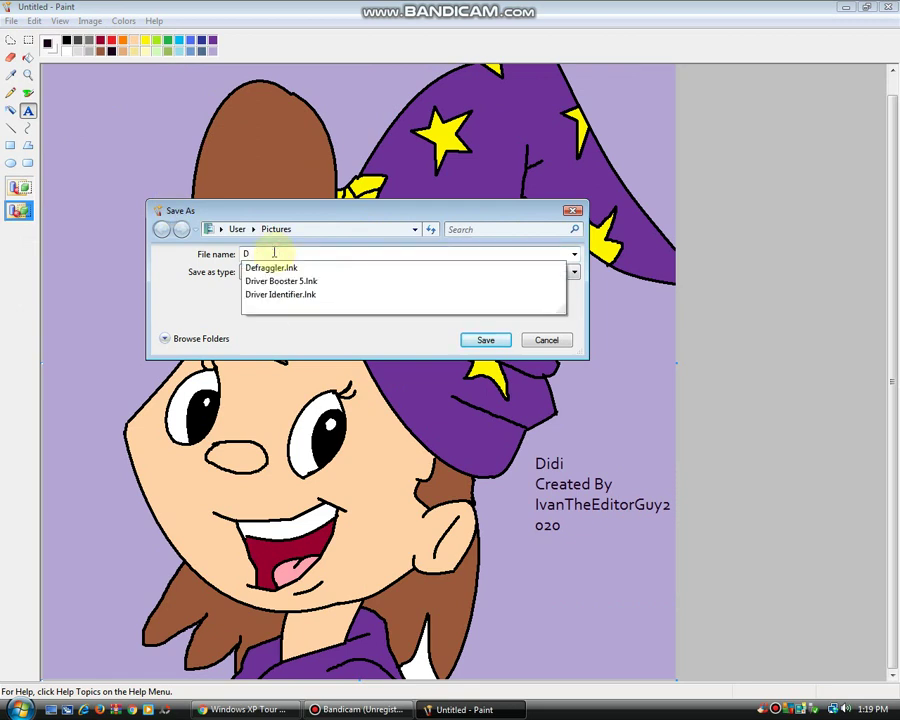
text(idi)
key(BackSpace)
key(BackSpace)
text(idi)
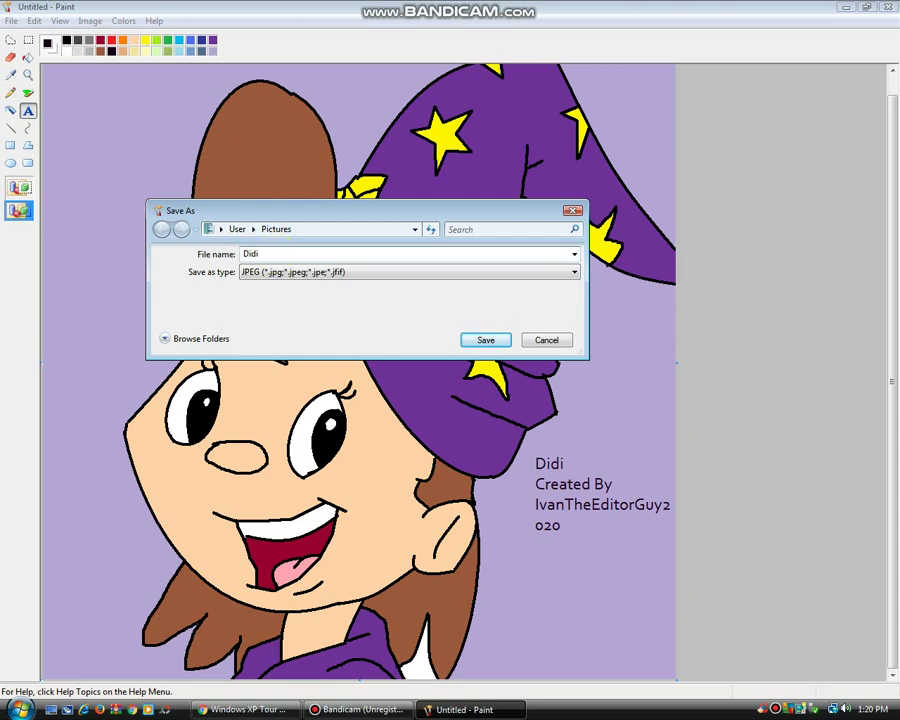
key(Return)
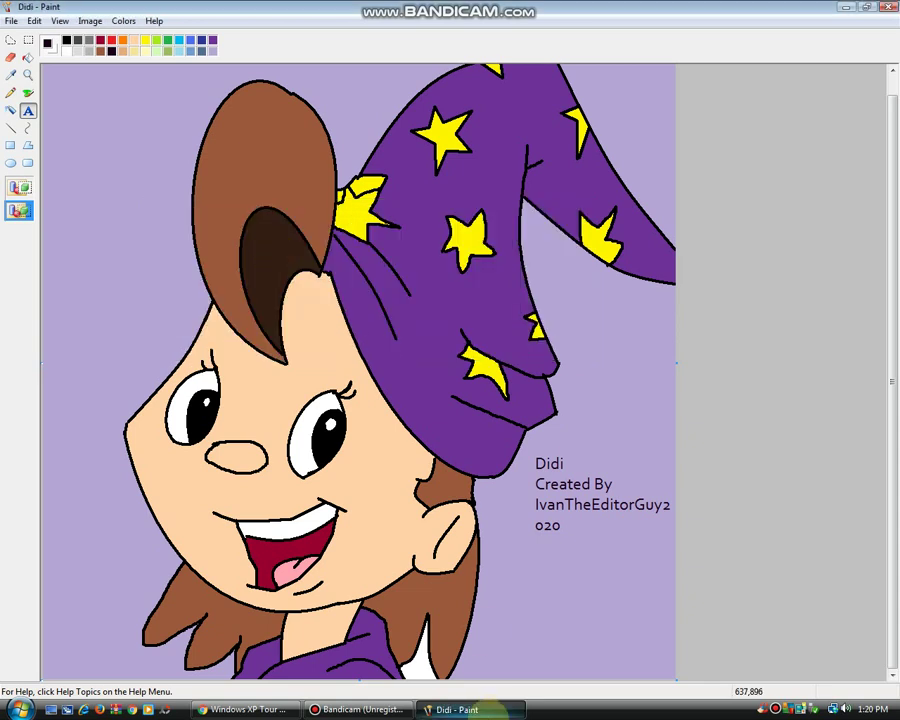